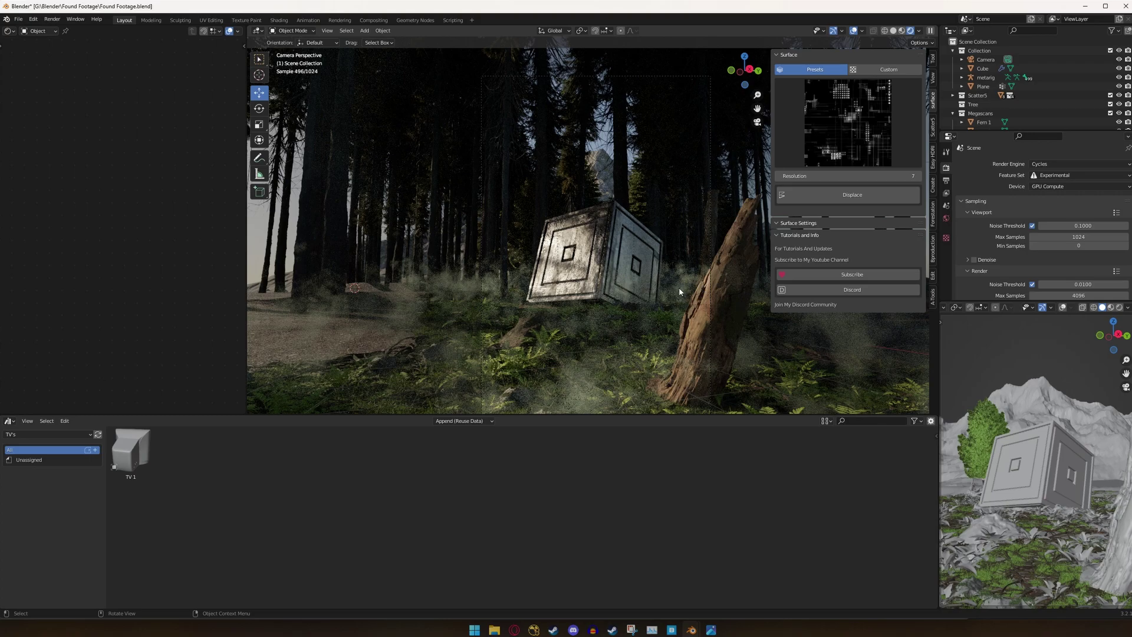
# Add a mesh cube to the scene and move it onto the empty ground beside the forest.
pyautogui.click(678, 288)
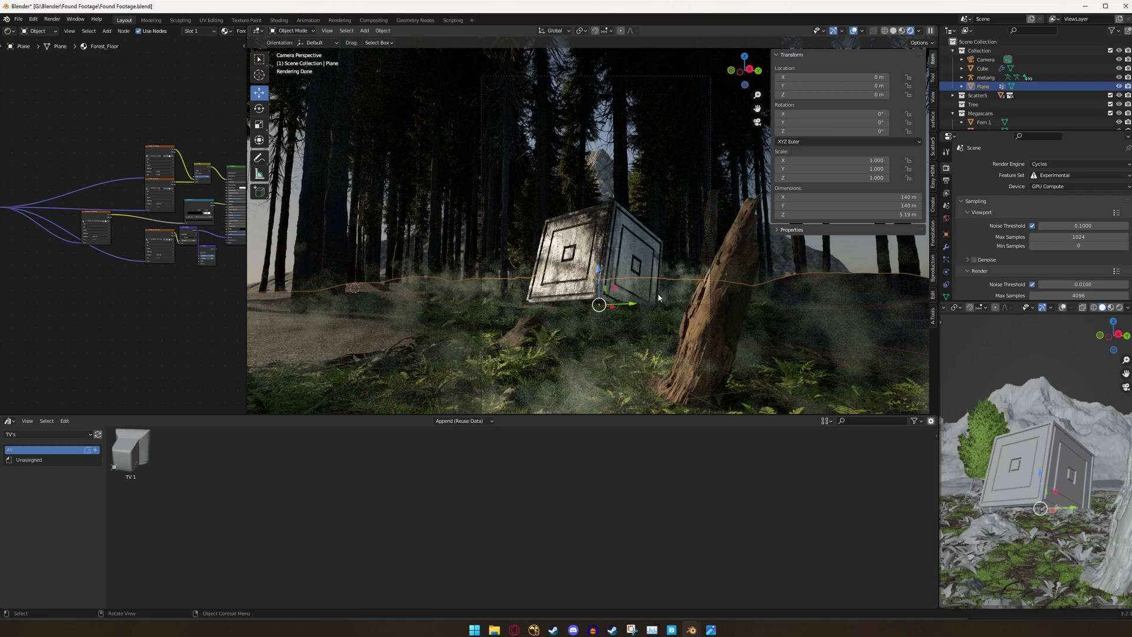
pyautogui.moveTo(658, 298); pyautogui.dragTo(677, 324, button='middle')
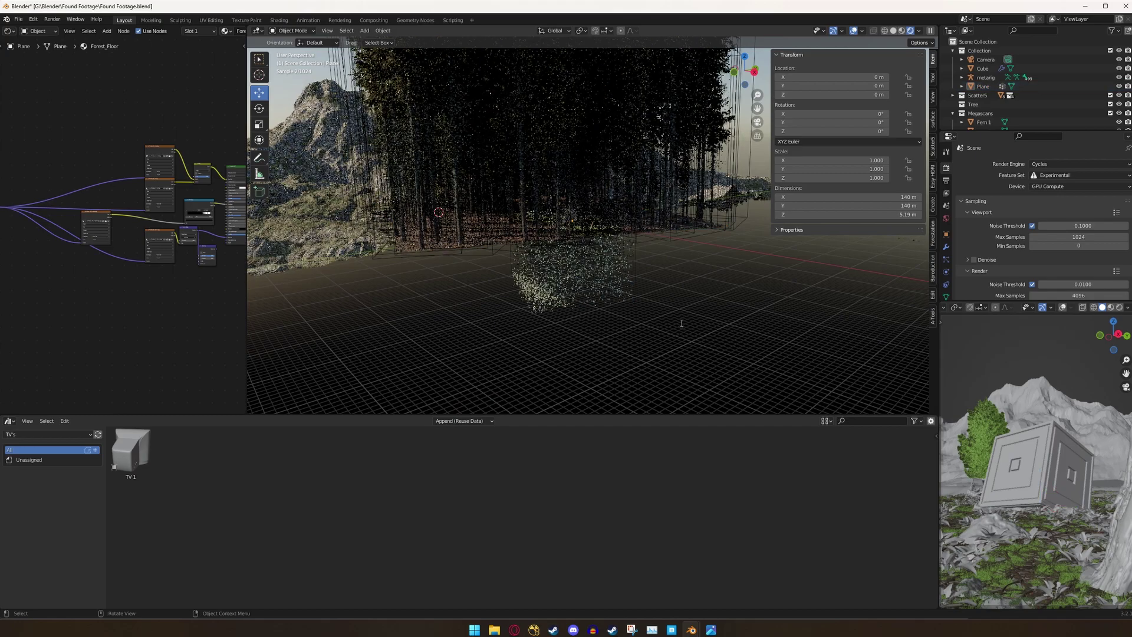
pyautogui.press('F3')
pyautogui.write('cube')
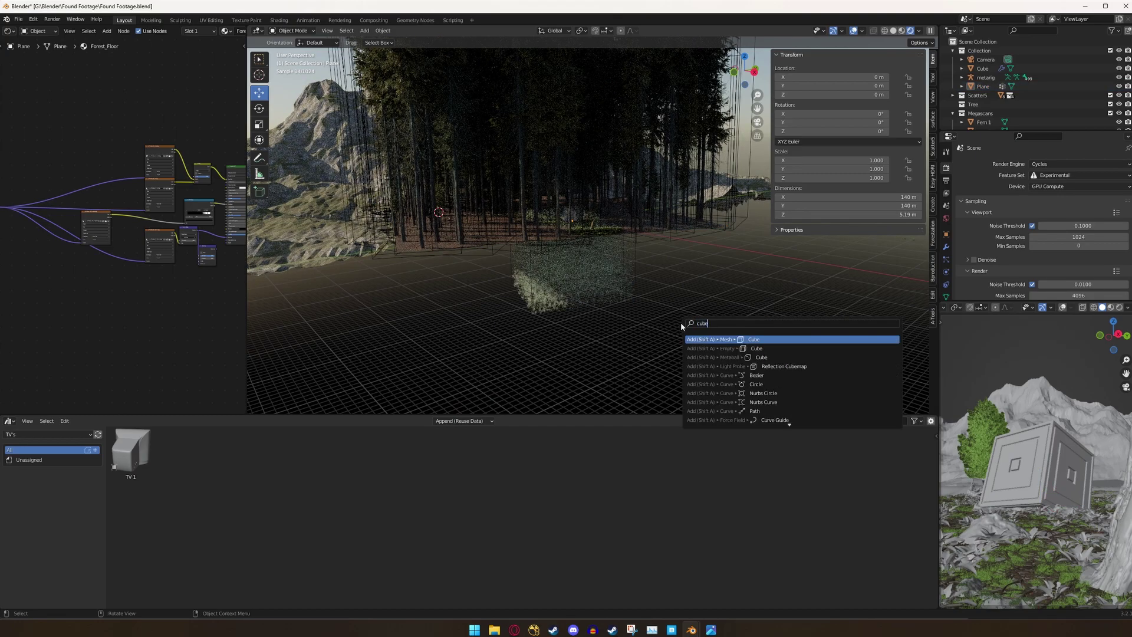
pyautogui.press('Return')
pyautogui.moveTo(564, 269); pyautogui.dragTo(454, 215, button='middle')
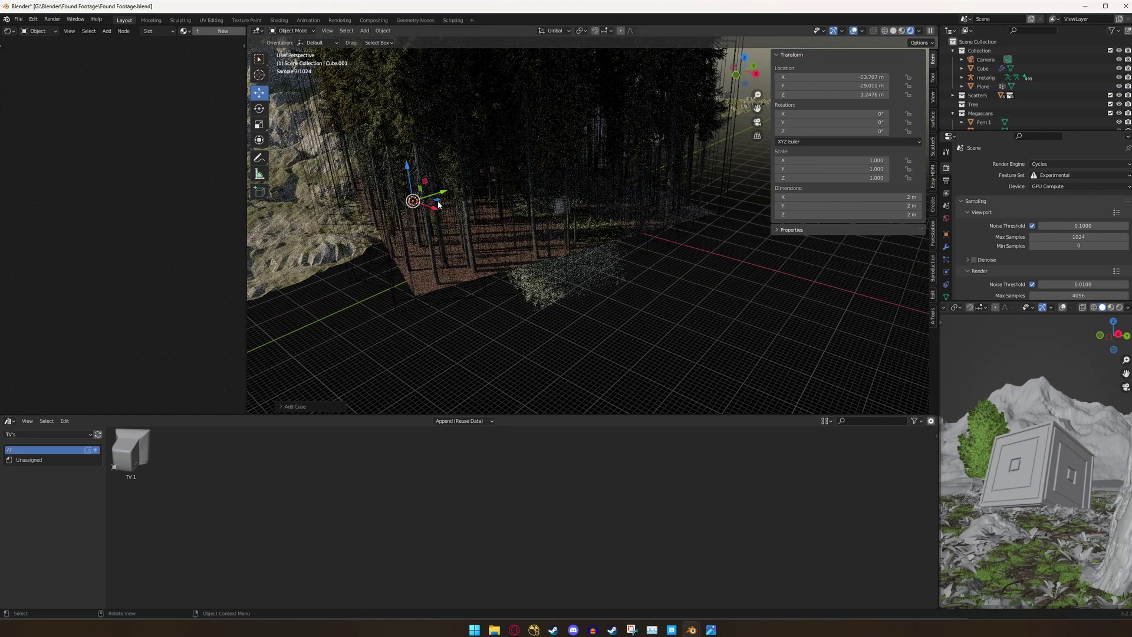
pyautogui.moveTo(438, 204); pyautogui.dragTo(795, 321)
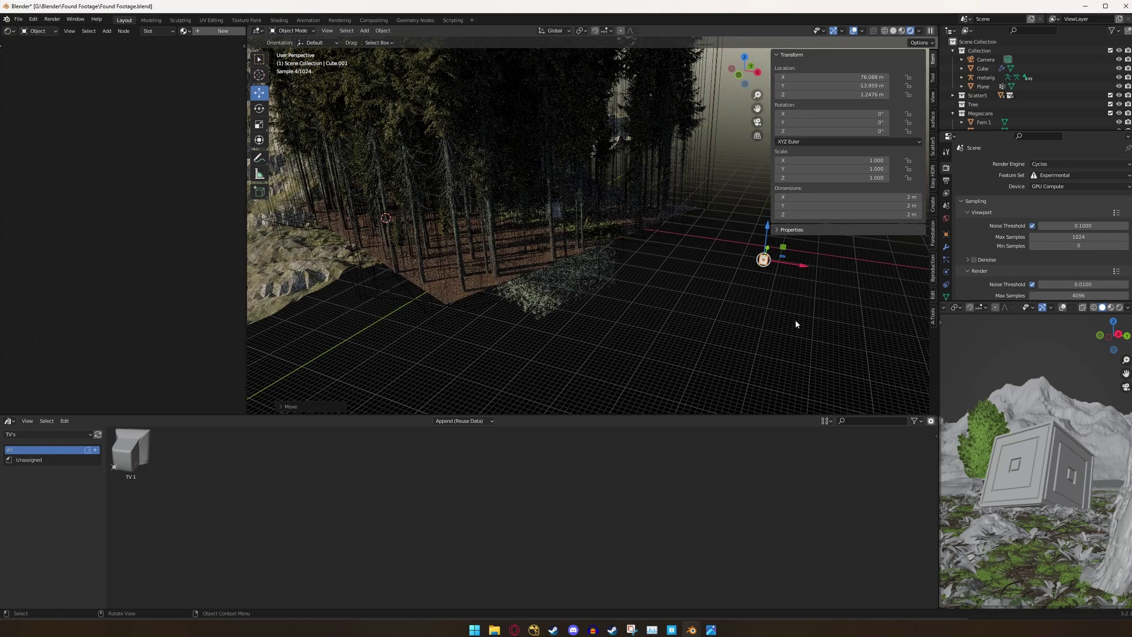
# Scale the new cube uniformly by a factor of 5.
pyautogui.press('KP_Decimal')
pyautogui.scroll(-6, 707, 292)
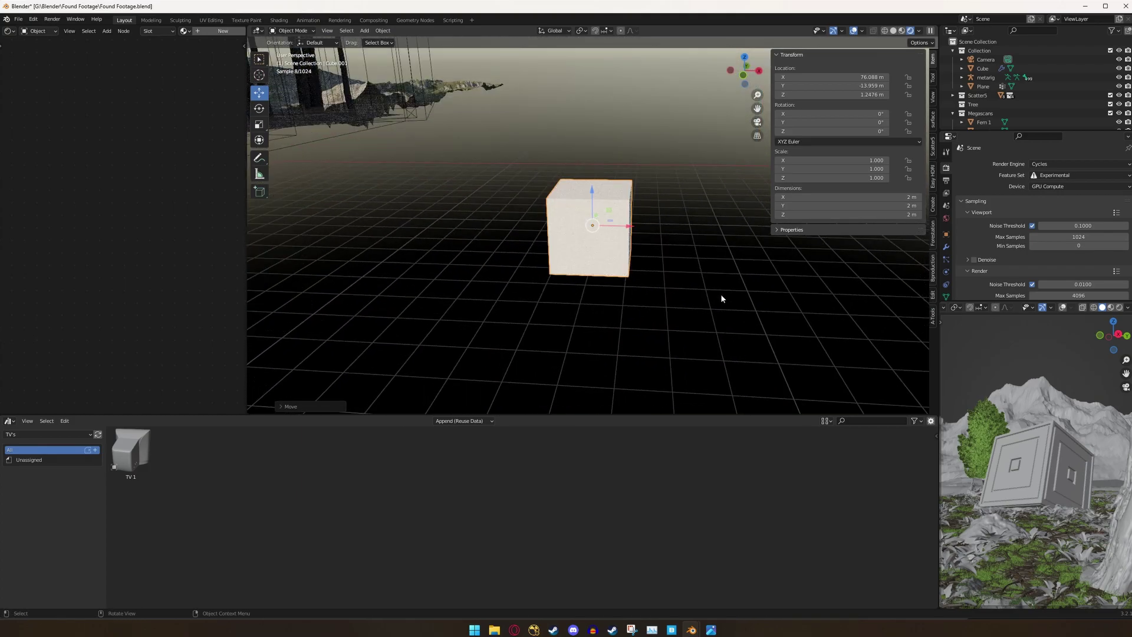
pyautogui.press('s')
pyautogui.press('5')
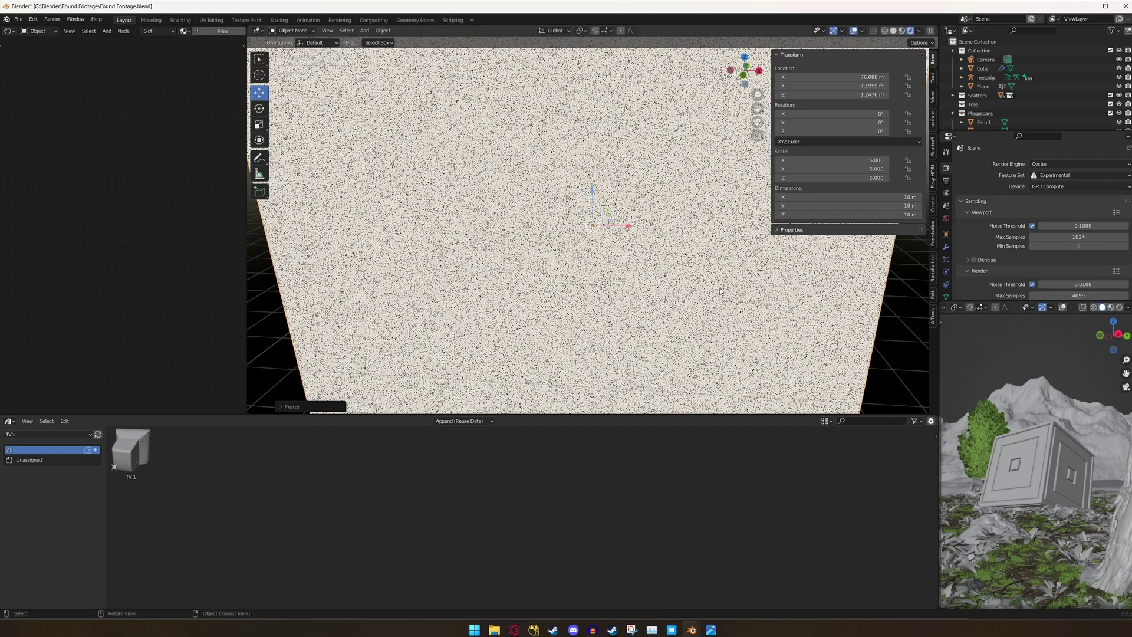
pyautogui.press('Return')
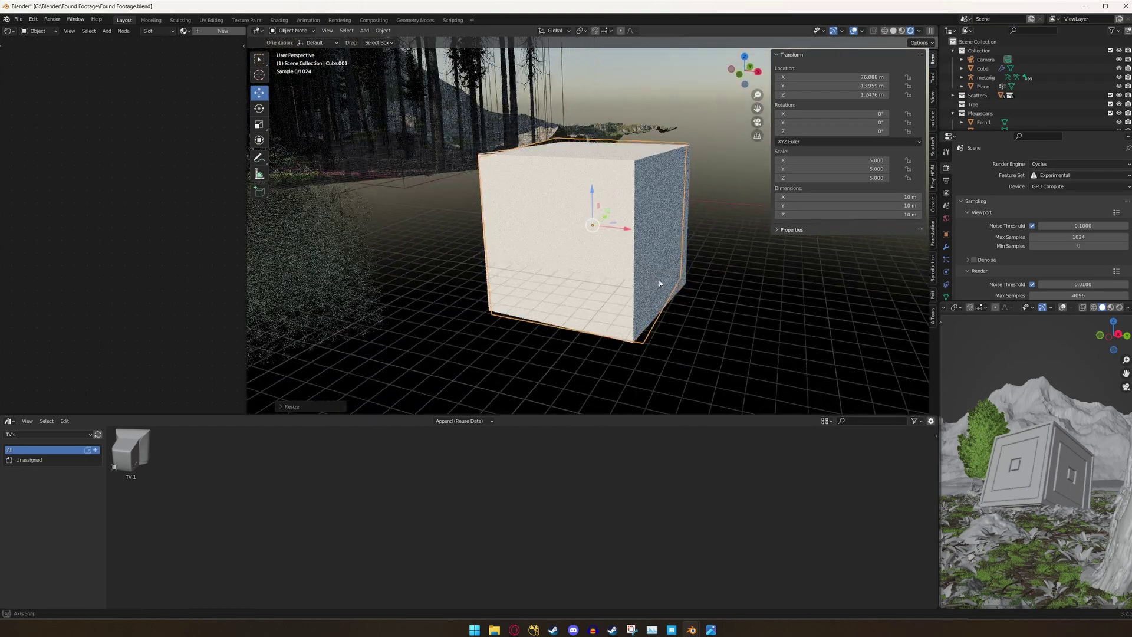
# Create a new material for the cube and delete its Principled BSDF node.
pyautogui.click(223, 31)
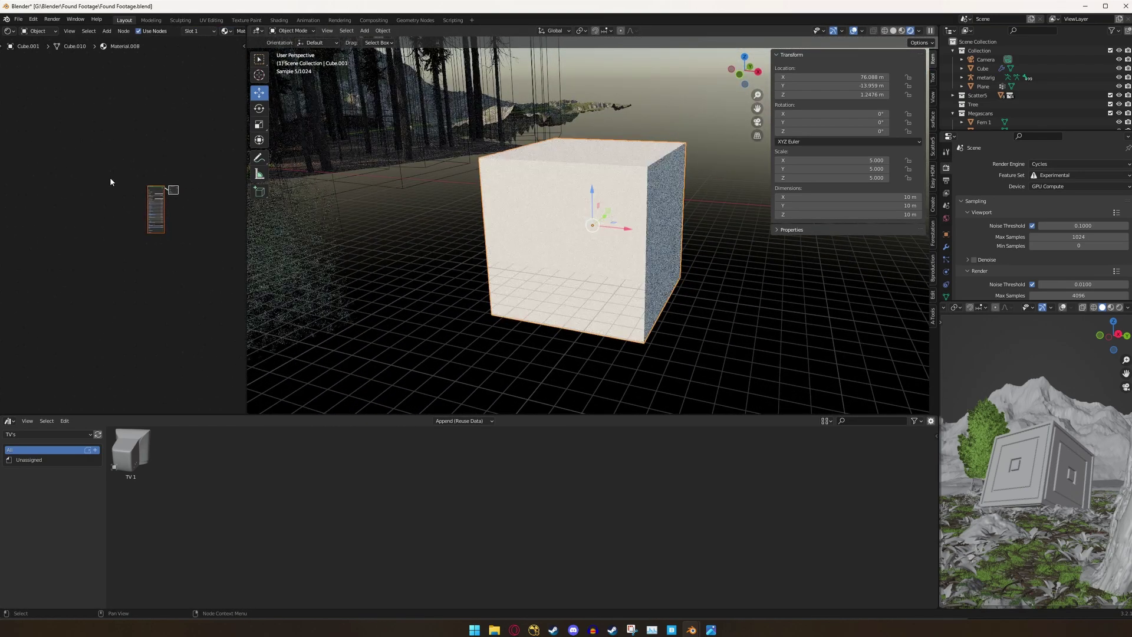
pyautogui.moveTo(136, 120); pyautogui.dragTo(76, 142, button='middle')
pyautogui.scroll(5, 76, 141)
pyautogui.moveTo(98, 81); pyautogui.dragTo(166, 133)
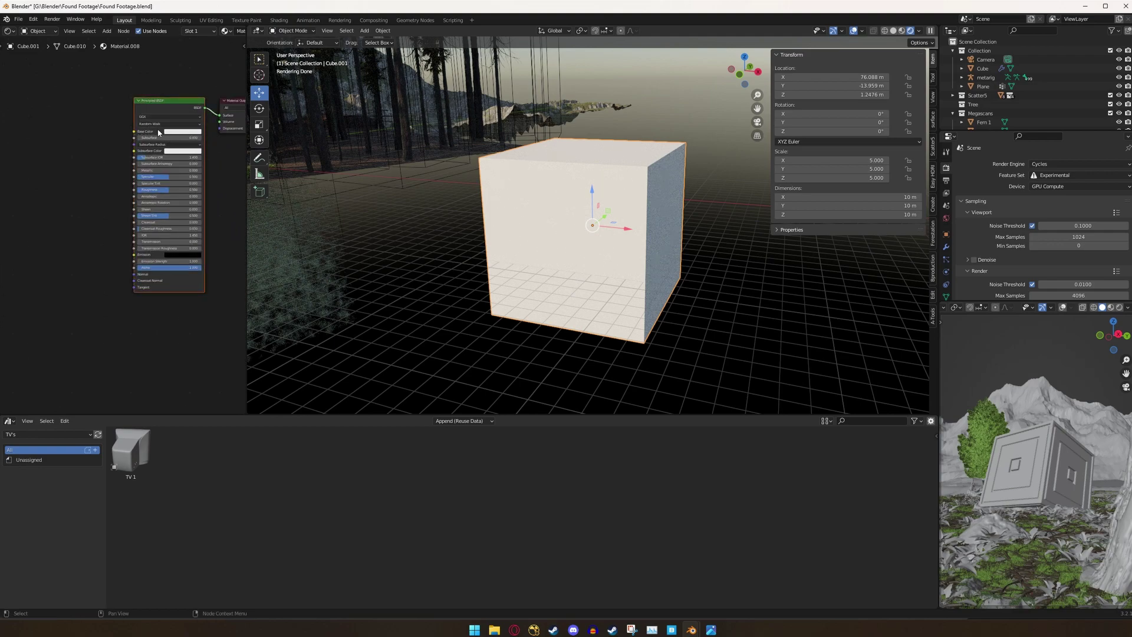
pyautogui.press('x')
# Add a Principled Volume node and connect it to the Volume input of the Material Output.
pyautogui.press('F3')
pyautogui.write('po')
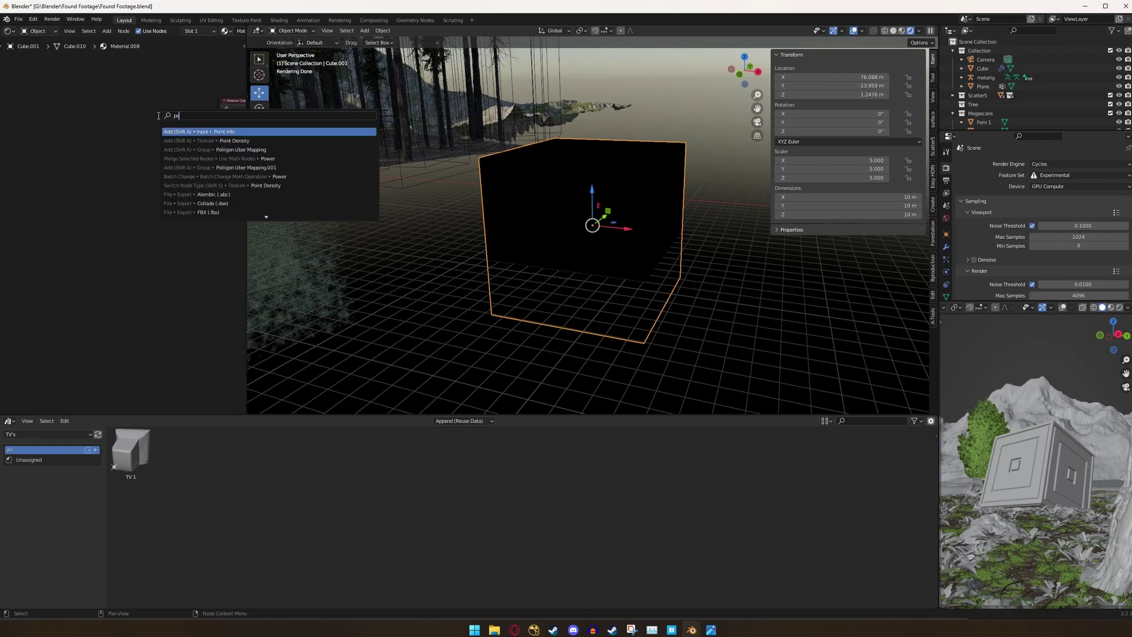
pyautogui.press('BackSpace')
pyautogui.write('rin')
pyautogui.press('Down')
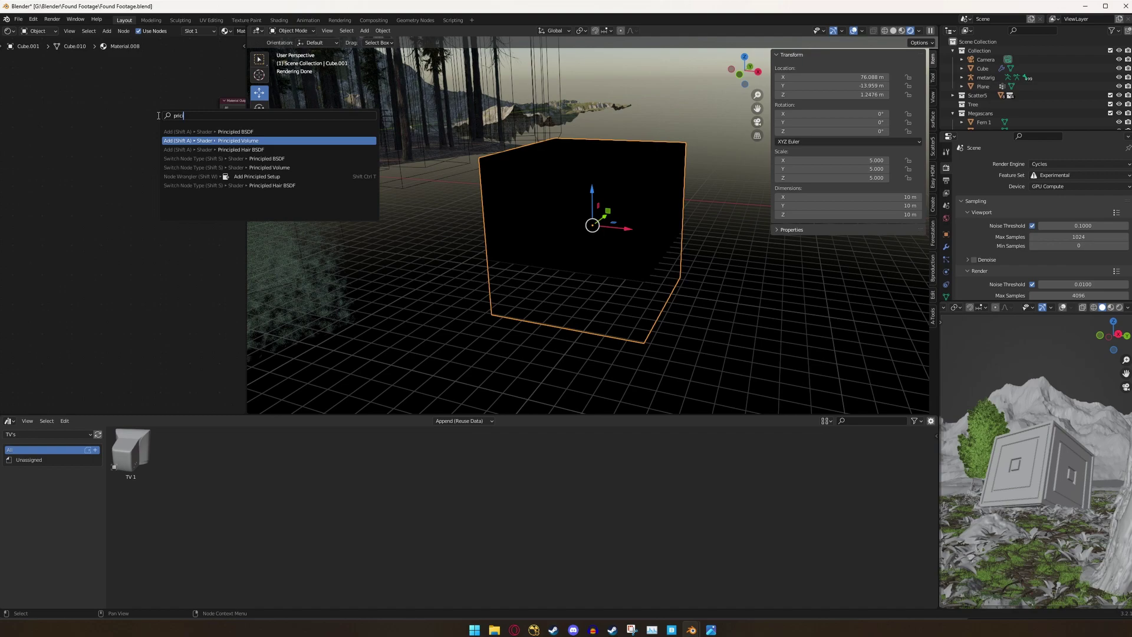
pyautogui.press('Return')
pyautogui.click(134, 104)
pyautogui.moveTo(205, 113); pyautogui.dragTo(219, 122)
pyautogui.scroll(-3, 94, 148)
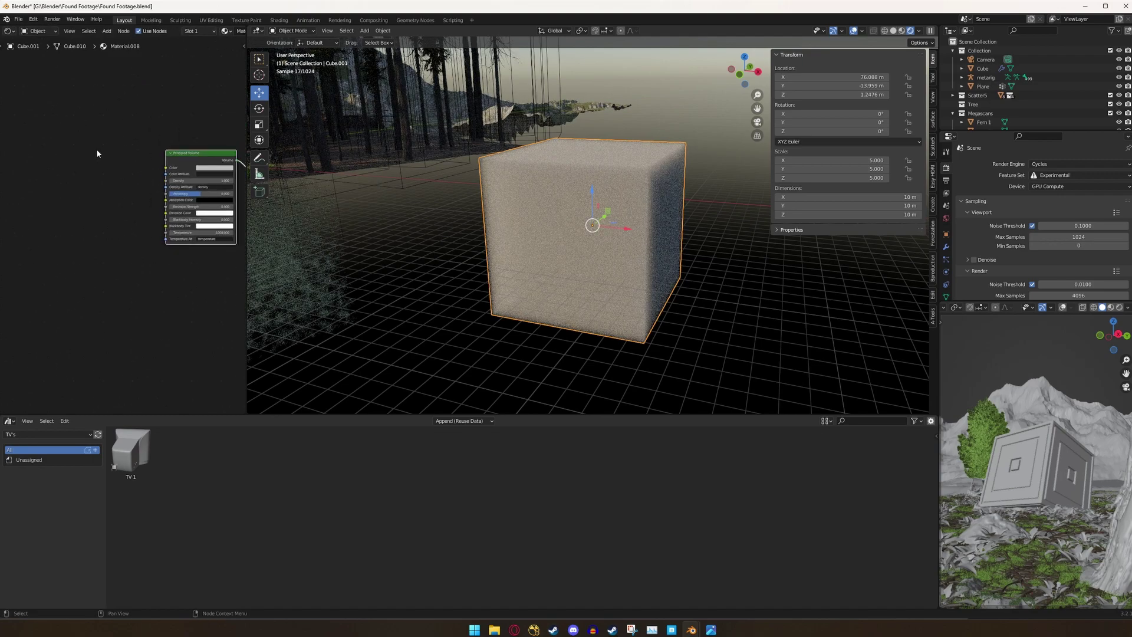
# Add a Musgrave Texture node and connect its Height output to the Density of the Principled Volume.
pyautogui.scroll(2, 142, 174)
pyautogui.press('F3')
pyautogui.write('nois')
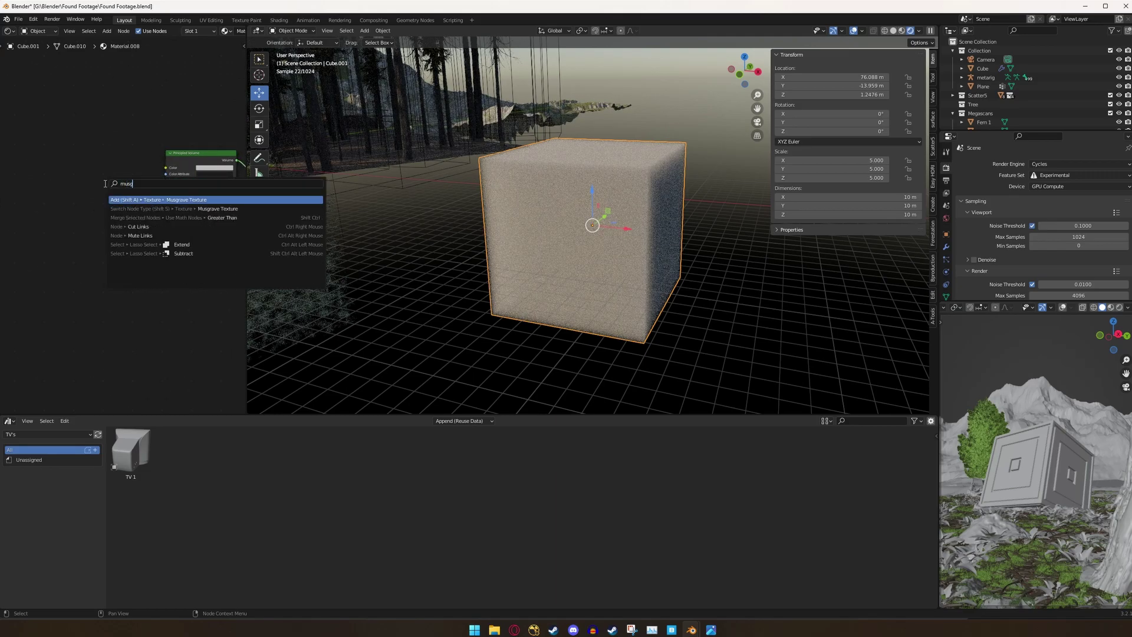
pyautogui.press('Escape')
pyautogui.press('F3')
pyautogui.write('must')
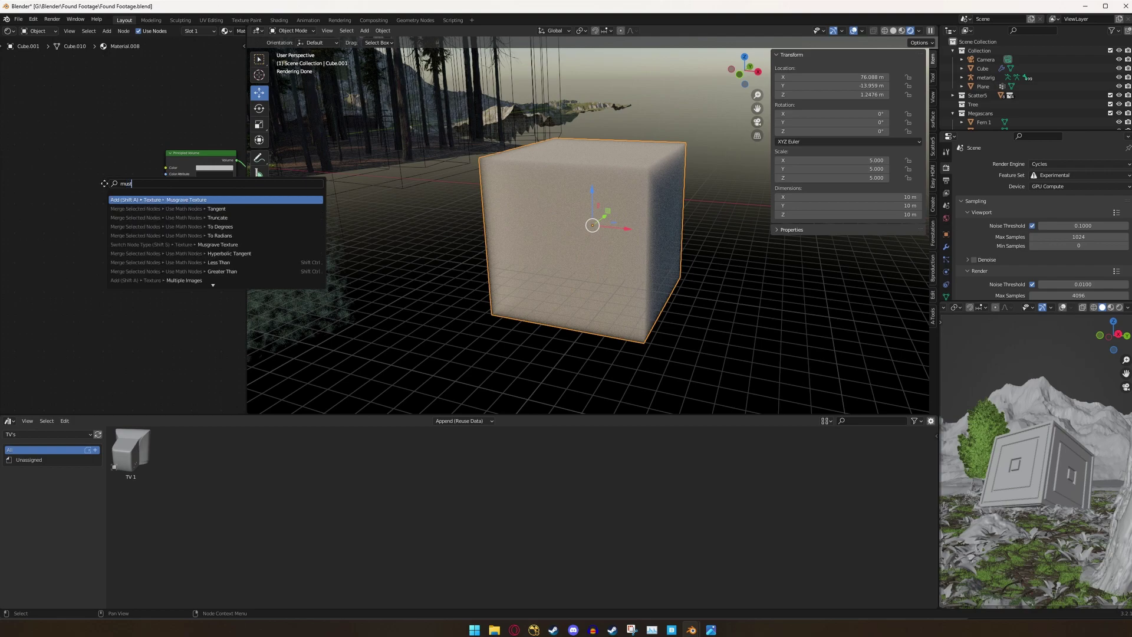
pyautogui.press('Return')
pyautogui.click(83, 176)
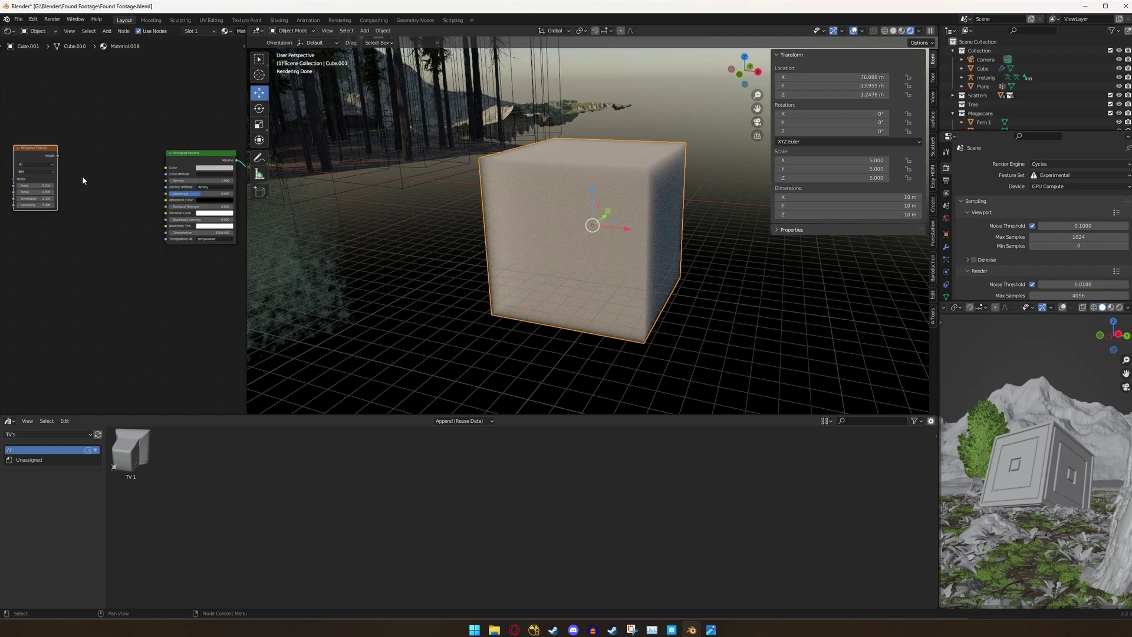
pyautogui.scroll(1, 82, 176)
pyautogui.moveTo(34, 129); pyautogui.dragTo(181, 164)
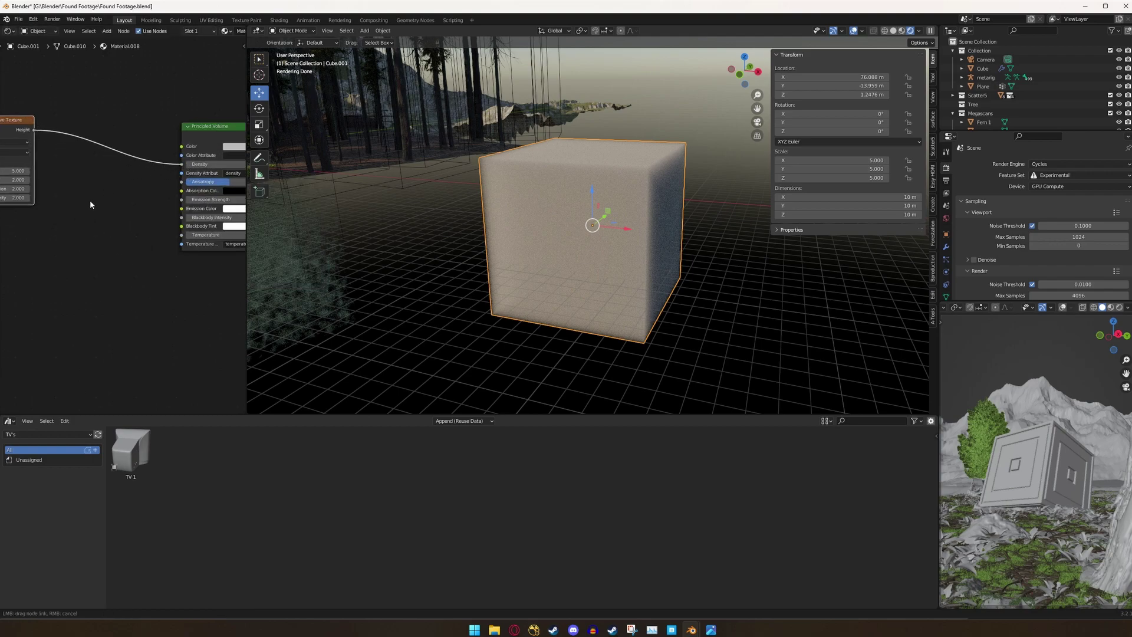
# Set the Musgrave Texture's Scale to 2.8.
pyautogui.scroll(2, 89, 200)
pyautogui.scroll(1, 125, 190)
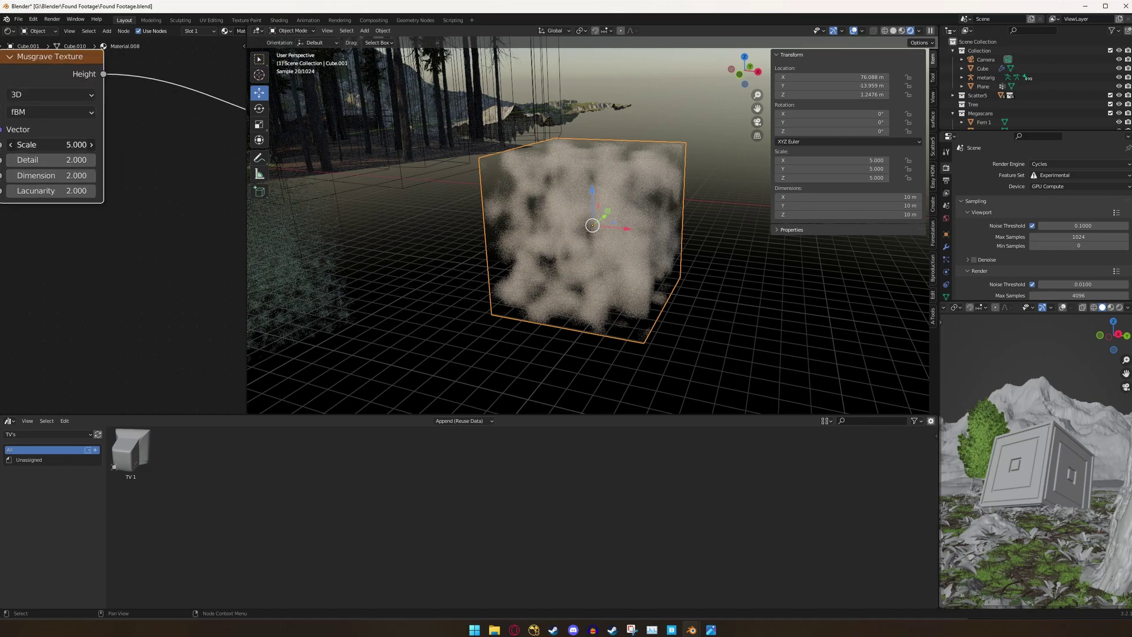
pyautogui.click(68, 162)
pyautogui.write('2.8')
pyautogui.press('Return')
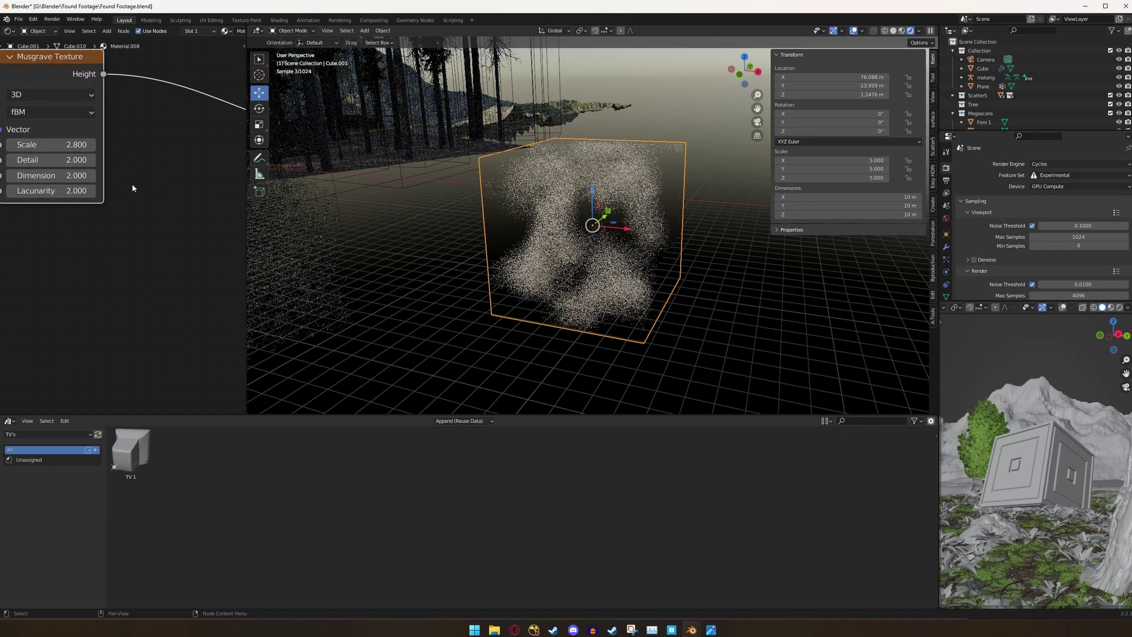
# Set the Musgrave Texture's Detail to 15 and its Dimension to 0.5.
pyautogui.scroll(1, 106, 143)
pyautogui.click(74, 144)
pyautogui.write('15')
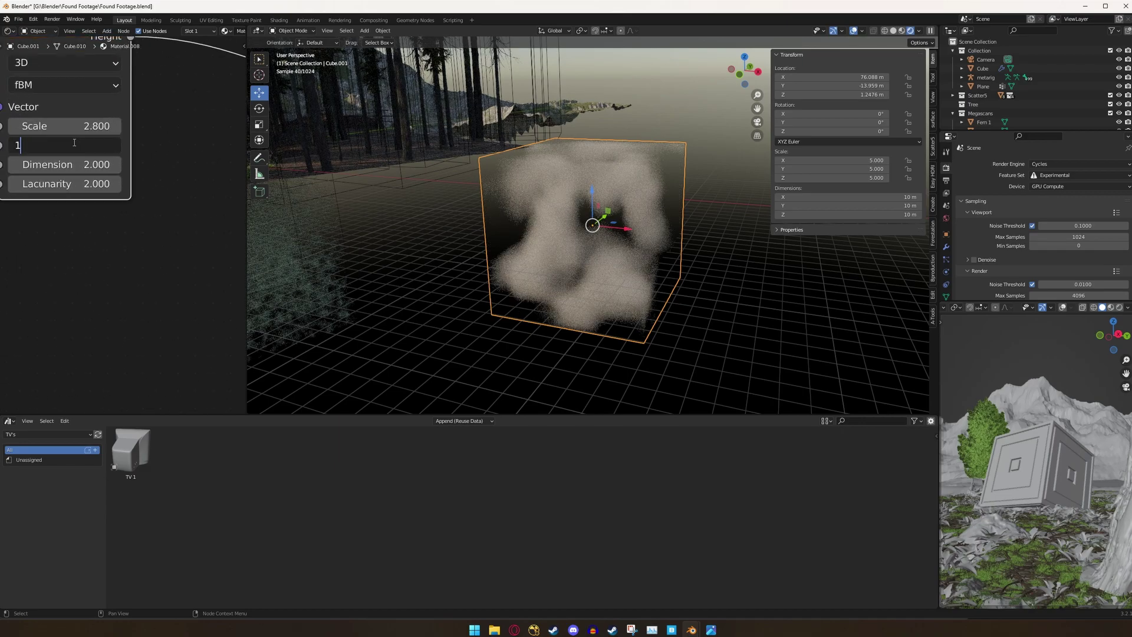
pyautogui.press('Return')
pyautogui.click(88, 160)
pyautogui.press('BackSpace')
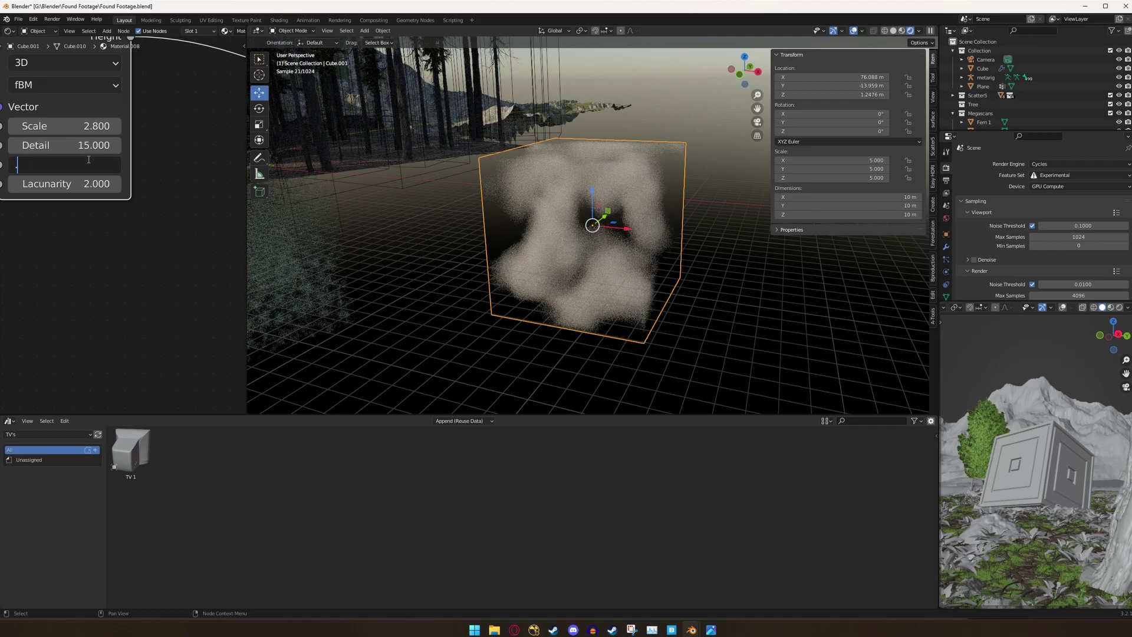
pyautogui.write('.5')
pyautogui.press('Return')
pyautogui.scroll(-2, 168, 185)
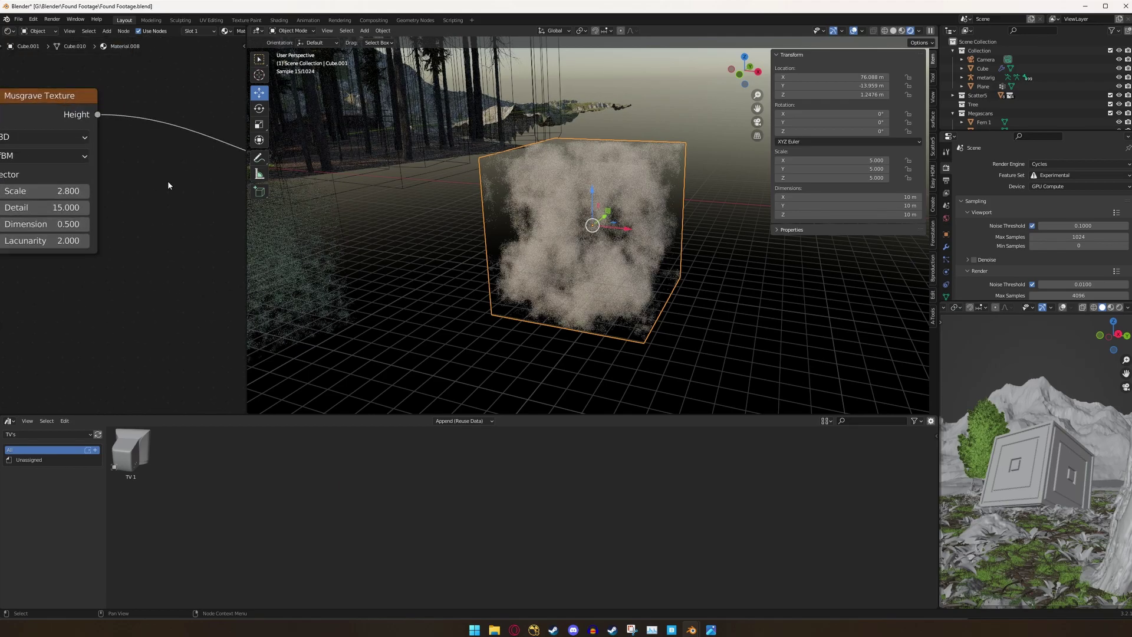
# Insert a ColorRamp node between the Musgrave Texture and the Principled Volume.
pyautogui.press('F3')
pyautogui.write('color')
pyautogui.press('Return')
pyautogui.click(111, 86)
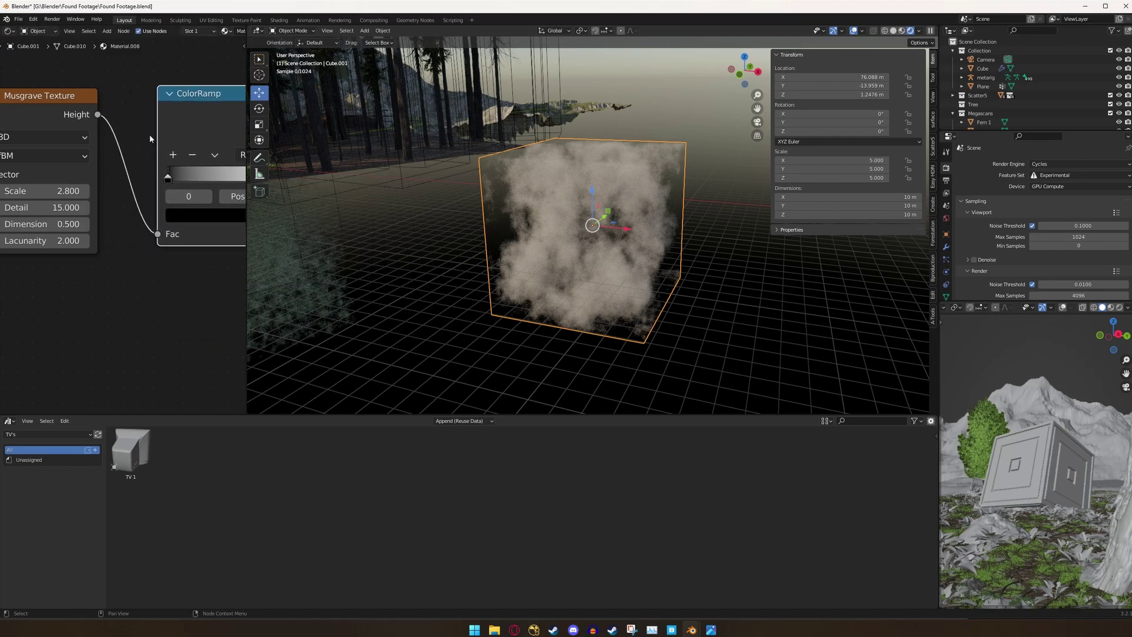
# Move the ColorRamp's black stop to about 0.305 and its white stop to about 0.74.
pyautogui.scroll(-1, 150, 134)
pyautogui.moveTo(103, 185); pyautogui.dragTo(141, 186)
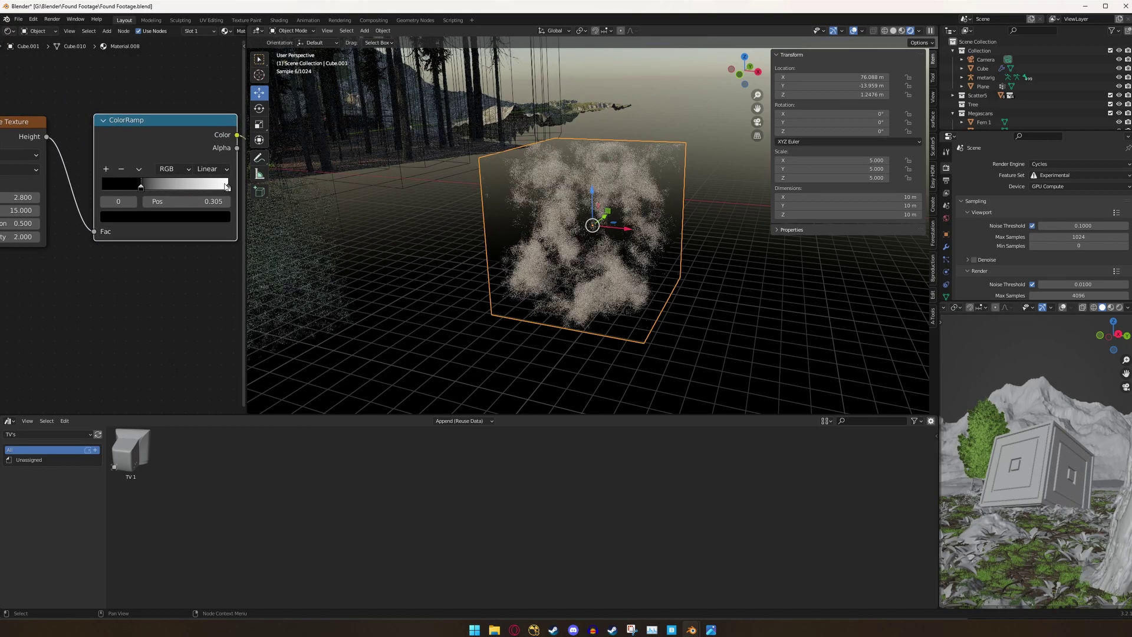
pyautogui.moveTo(225, 186); pyautogui.dragTo(196, 186)
pyautogui.scroll(-3, 122, 225)
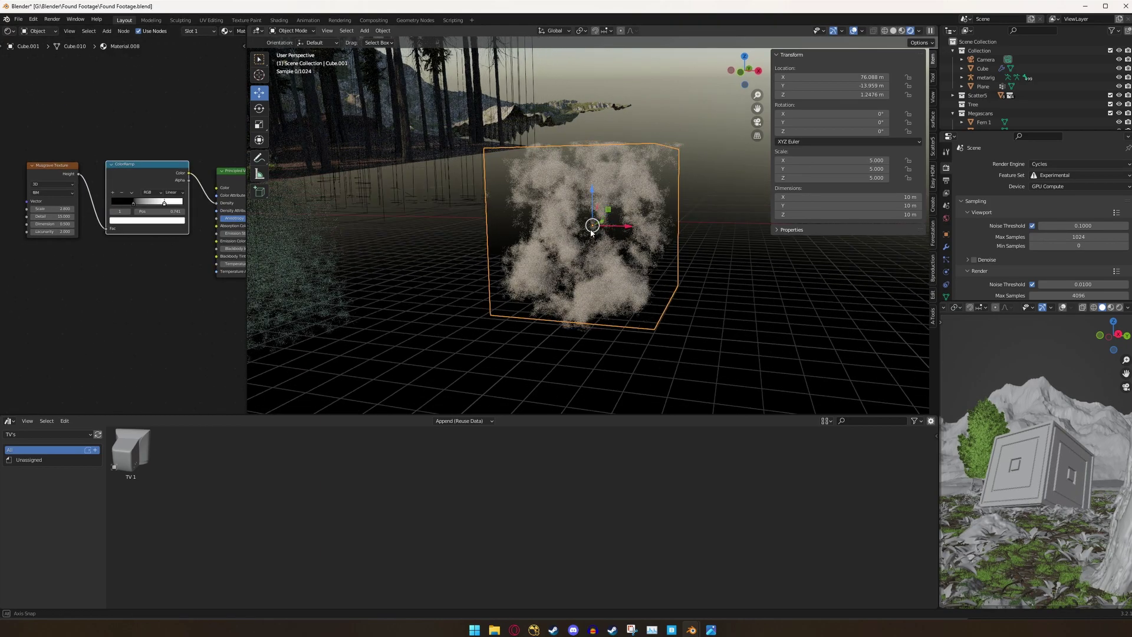
# Examine the fog volume inside the cube from several angles and distances, with the cube deselected.
pyautogui.moveTo(590, 229); pyautogui.dragTo(568, 220, button='middle')
pyautogui.scroll(4, 567, 219)
pyautogui.scroll(-3, 568, 219)
pyautogui.moveTo(590, 274); pyautogui.dragTo(556, 281, button='middle')
pyautogui.scroll(2, 555, 280)
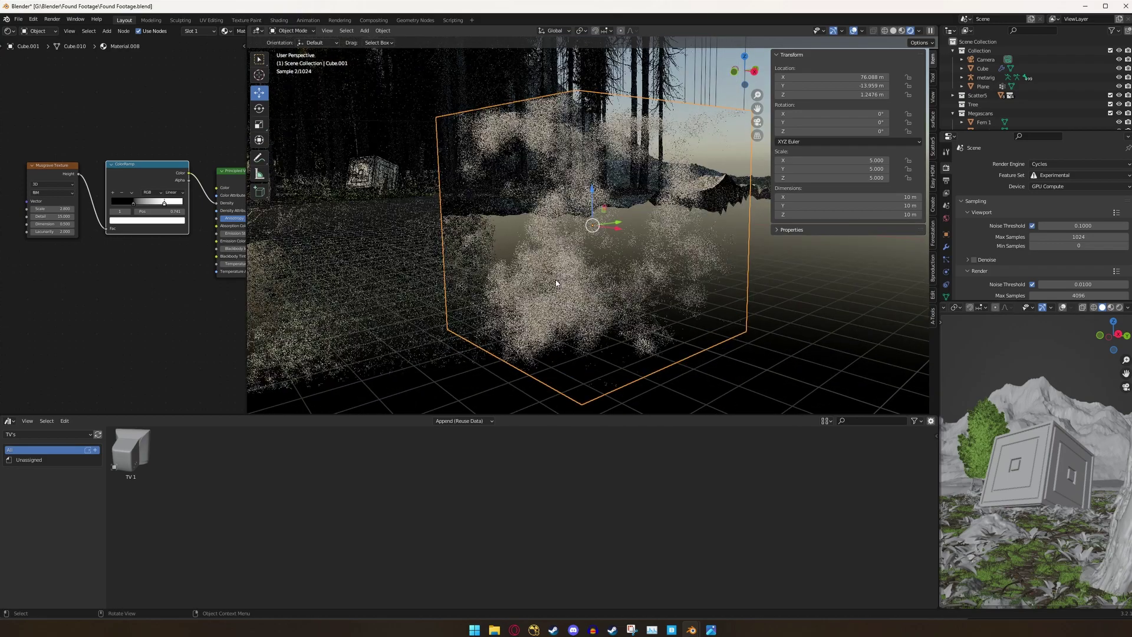
pyautogui.scroll(-3, 556, 283)
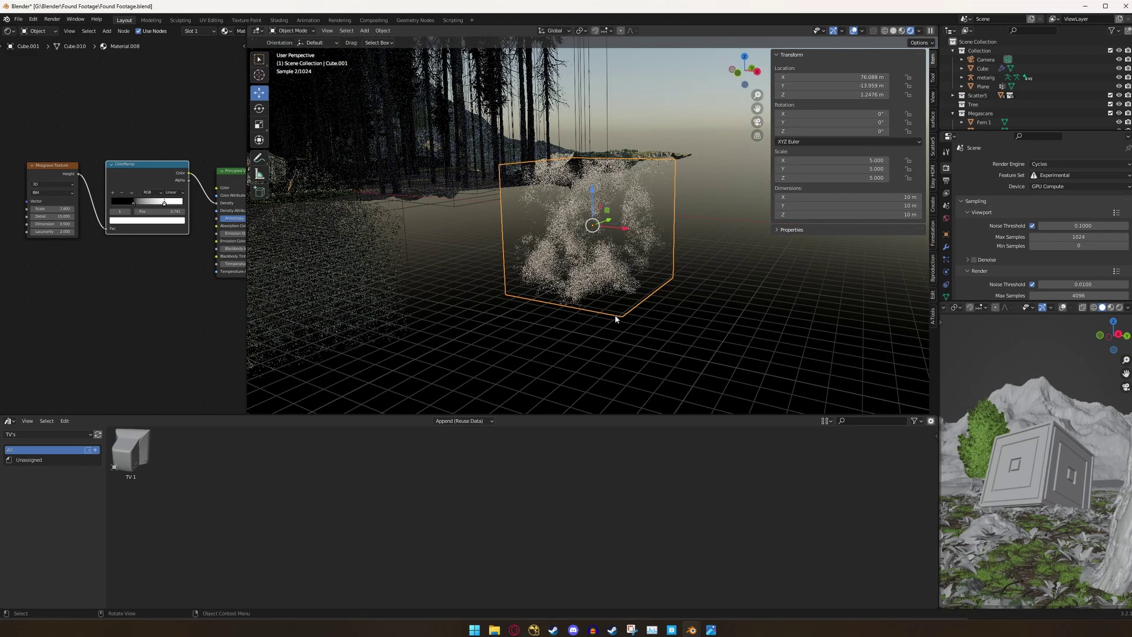
pyautogui.scroll(3, 614, 317)
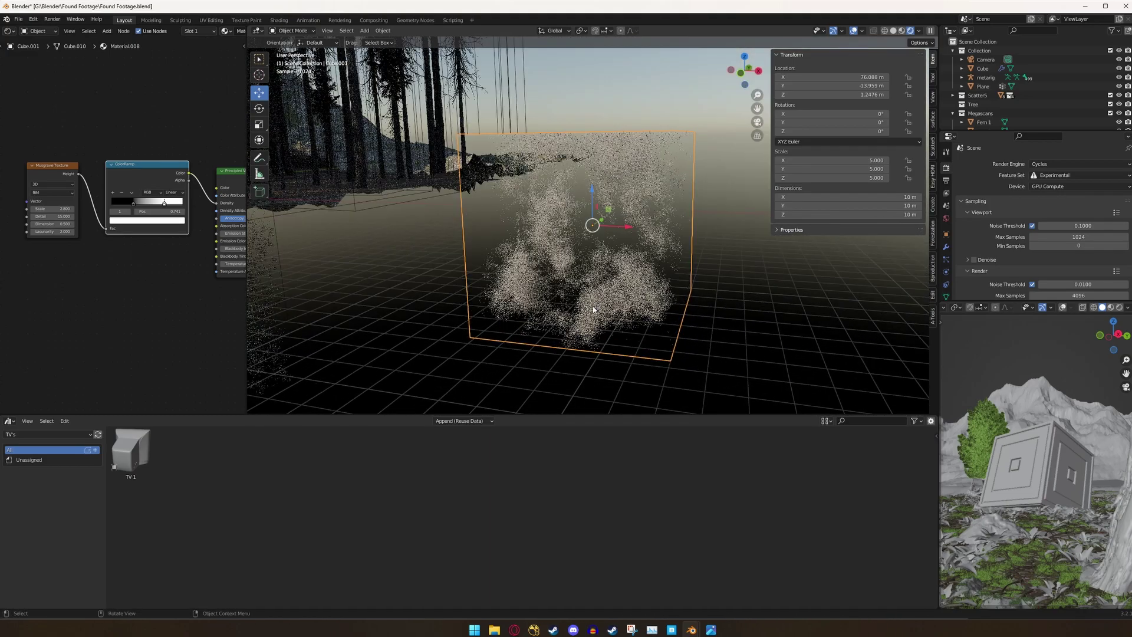
pyautogui.scroll(-7, 177, 250)
pyautogui.click(752, 268)
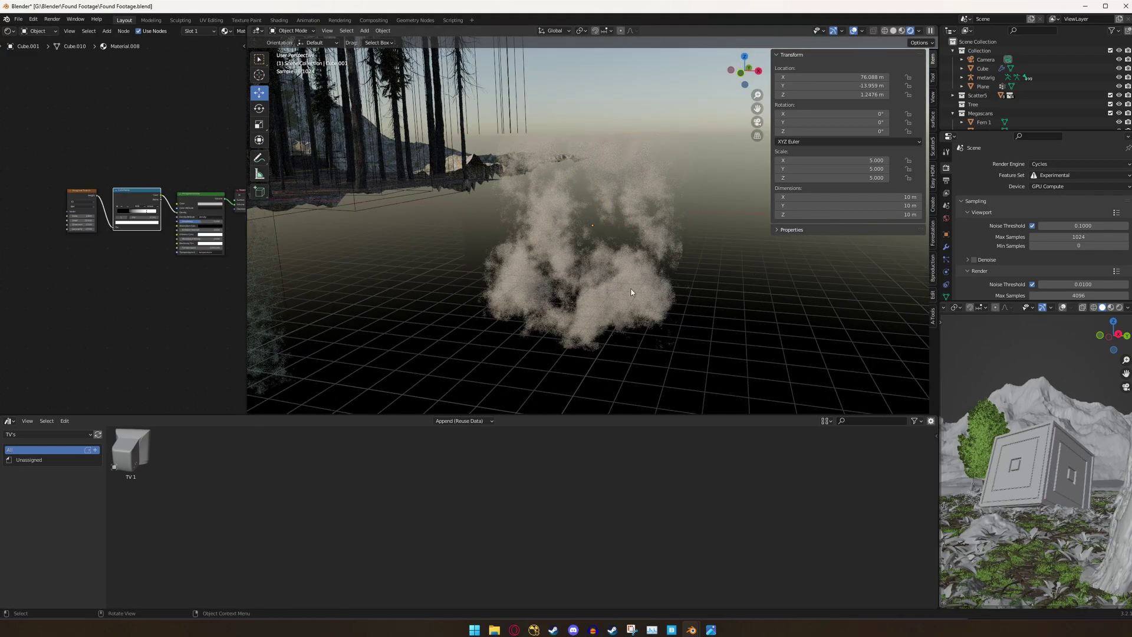
pyautogui.moveTo(449, 290); pyautogui.dragTo(530, 269, button='middle')
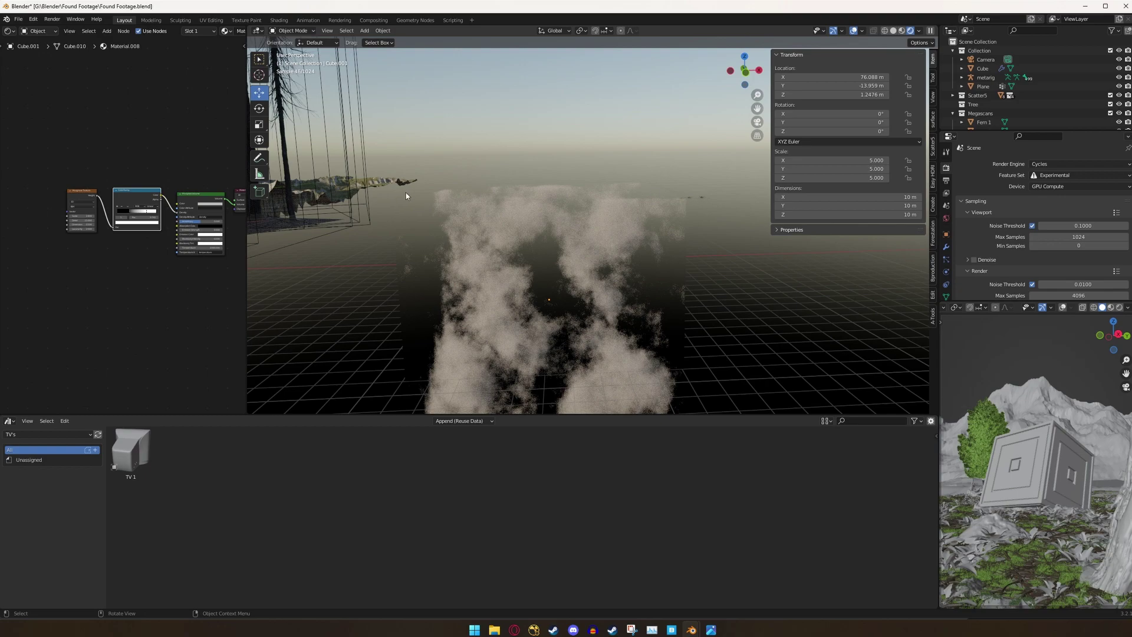
# Add Texture Coordinate and Mapping nodes feeding the Musgrave Texture's Vector, and space them away from it.
pyautogui.scroll(-5, 83, 282)
pyautogui.moveTo(83, 278); pyautogui.dragTo(143, 278, button='middle')
pyautogui.scroll(7, 170, 212)
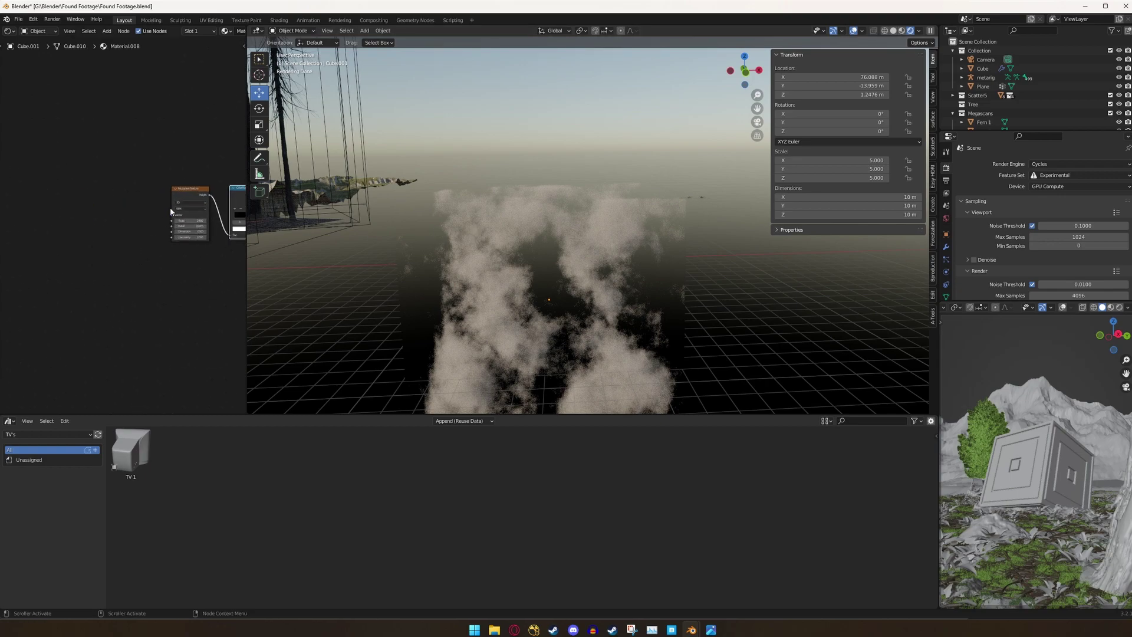
pyautogui.moveTo(108, 146); pyautogui.dragTo(245, 254)
pyautogui.moveTo(180, 187); pyautogui.dragTo(60, 186)
pyautogui.moveTo(94, 272); pyautogui.dragTo(194, 272, button='middle')
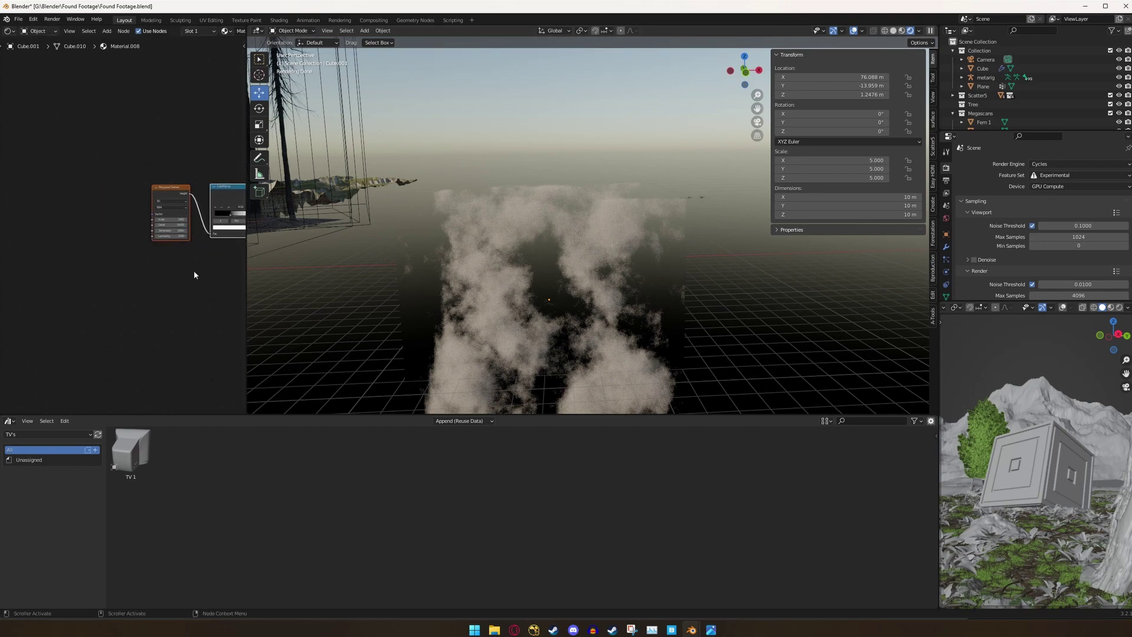
pyautogui.scroll(4, 194, 272)
pyautogui.click(183, 174)
pyautogui.hotkey('ctrl', 't')
pyautogui.scroll(-7, 104, 288)
pyautogui.moveTo(104, 288); pyautogui.dragTo(152, 249, button='middle')
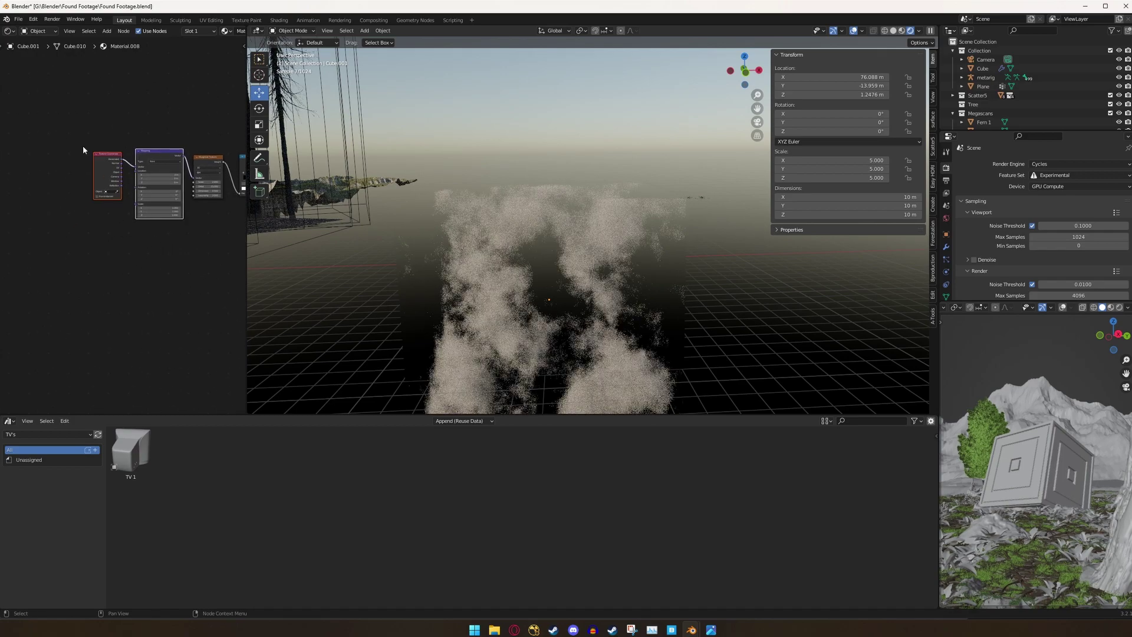
pyautogui.moveTo(164, 152); pyautogui.dragTo(109, 176)
# Add a Gradient Texture below the Musgrave Texture, feed its Vector from the Mapping node, and set its type to Quadratic.
pyautogui.scroll(3, 180, 242)
pyautogui.moveTo(198, 253); pyautogui.dragTo(110, 226, button='middle')
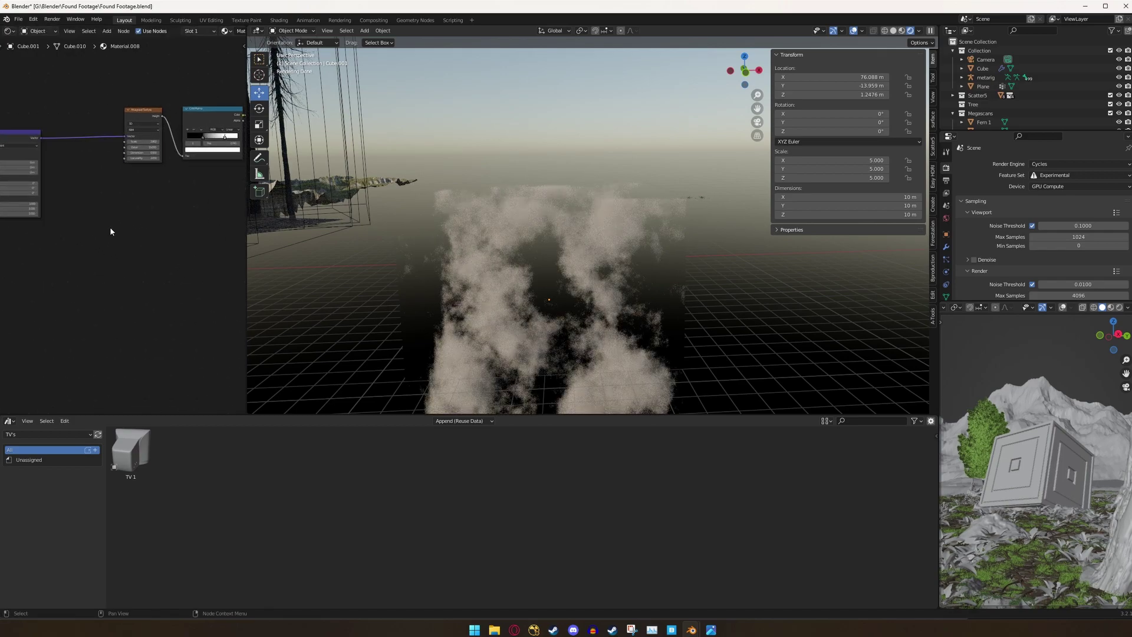
pyautogui.hotkey('shift', 'a')
pyautogui.write('gradient')
pyautogui.press('Return')
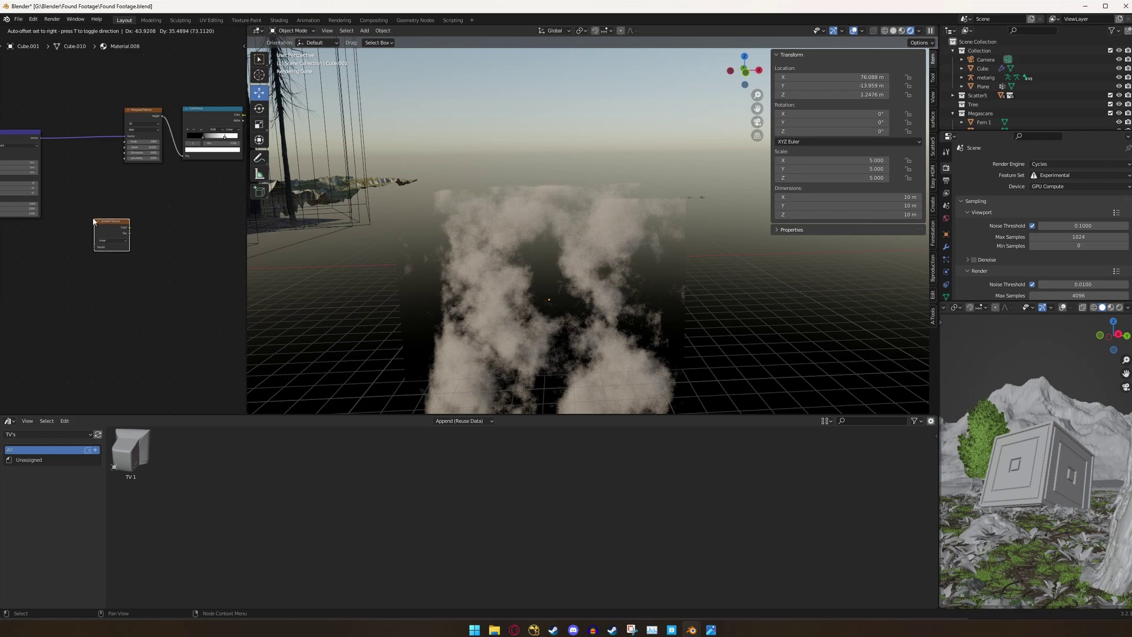
pyautogui.click(94, 222)
pyautogui.moveTo(41, 137); pyautogui.dragTo(94, 246)
pyautogui.click(121, 239)
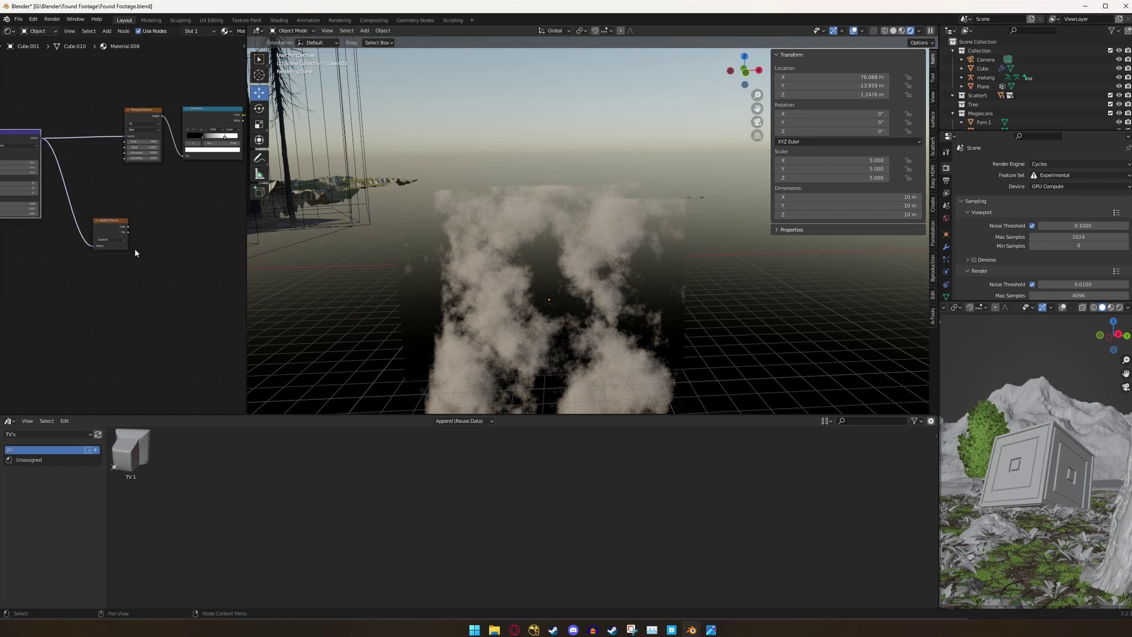
# Add a second ColorRamp beside the Gradient Texture and connect the gradient's Color to its Fac.
pyautogui.scroll(8, 142, 243)
pyautogui.scroll(-4, 159, 256)
pyautogui.moveTo(172, 239); pyautogui.dragTo(113, 245, button='middle')
pyautogui.press('F3')
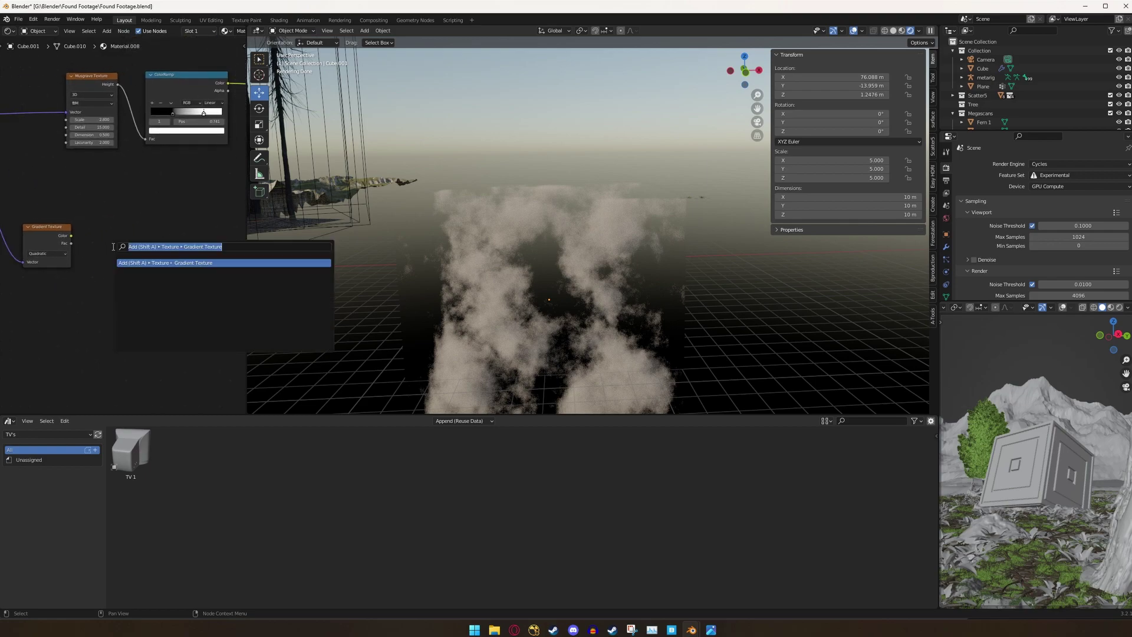
pyautogui.write('color ramp')
pyautogui.press('Return')
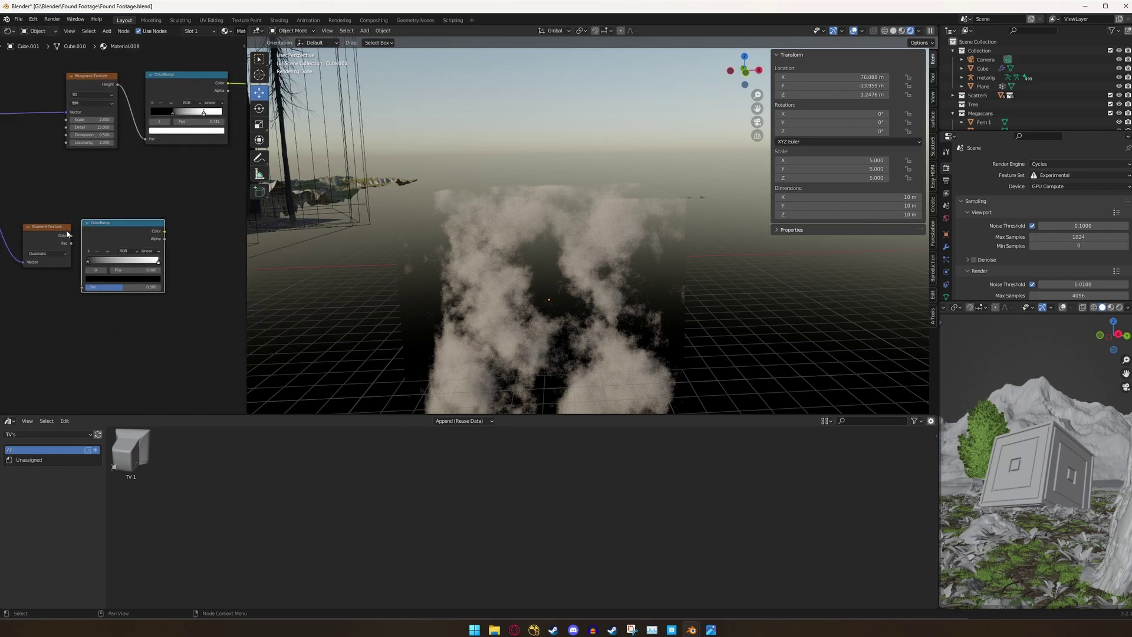
pyautogui.moveTo(67, 234); pyautogui.dragTo(87, 288)
pyautogui.moveTo(131, 229); pyautogui.dragTo(140, 224)
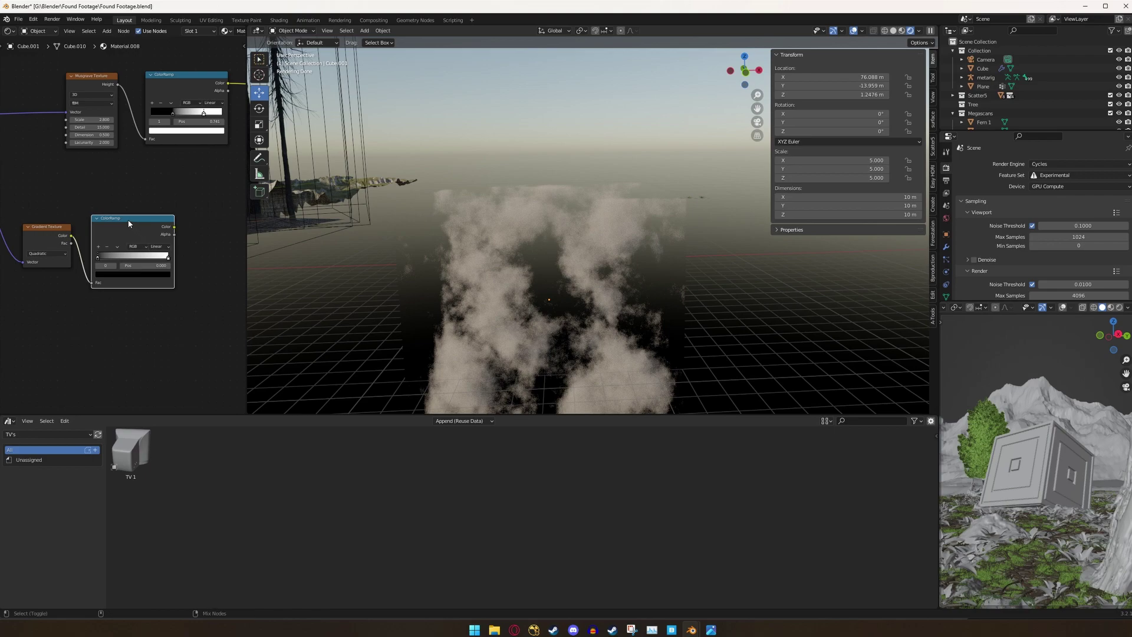
# Preview the gradient's ColorRamp output on the cube.
pyautogui.keyDown('ctrl'); pyautogui.keyDown('shift'); pyautogui.click(128, 223); pyautogui.keyUp('shift'); pyautogui.keyUp('ctrl')
pyautogui.scroll(-2, 129, 223)
pyautogui.scroll(-5, 571, 324)
pyautogui.scroll(4, 551, 323)
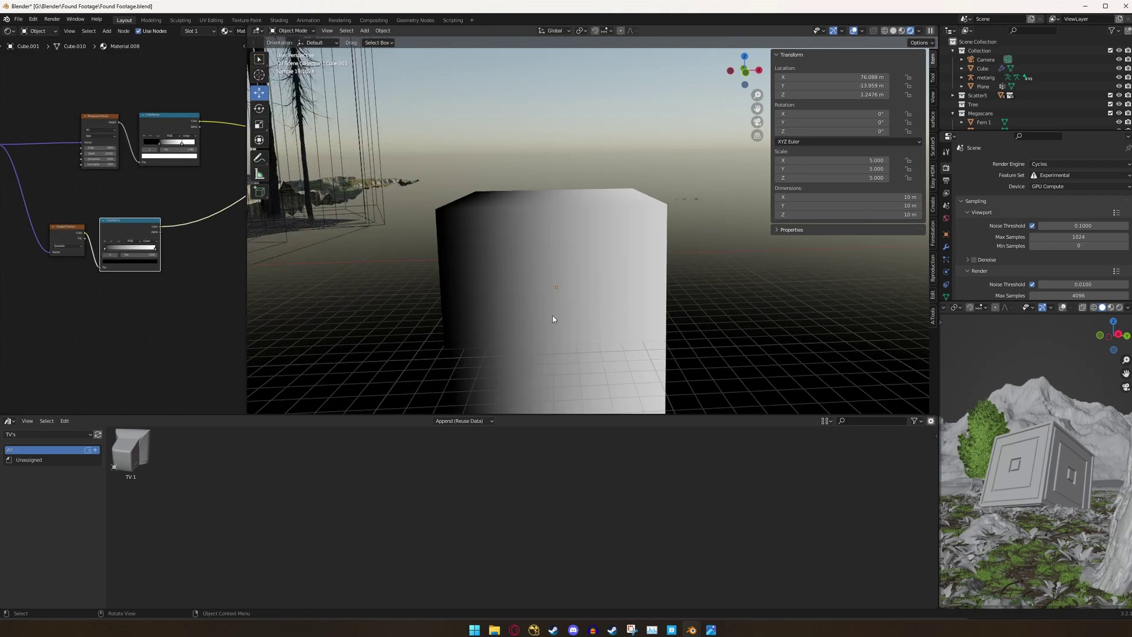
# Set the Mapping node's Y rotation to 90° so the gradient runs vertically through the cube.
pyautogui.scroll(-6, 66, 278)
pyautogui.moveTo(67, 277); pyautogui.dragTo(152, 290, button='middle')
pyautogui.scroll(10, 129, 256)
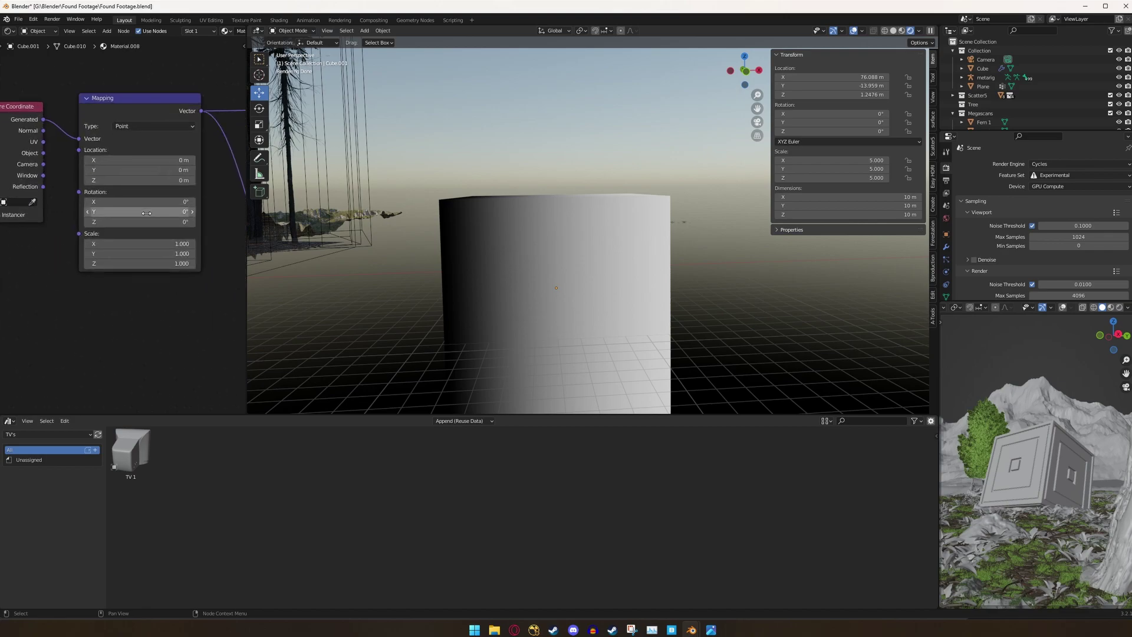
pyautogui.click(155, 213)
pyautogui.write('9')
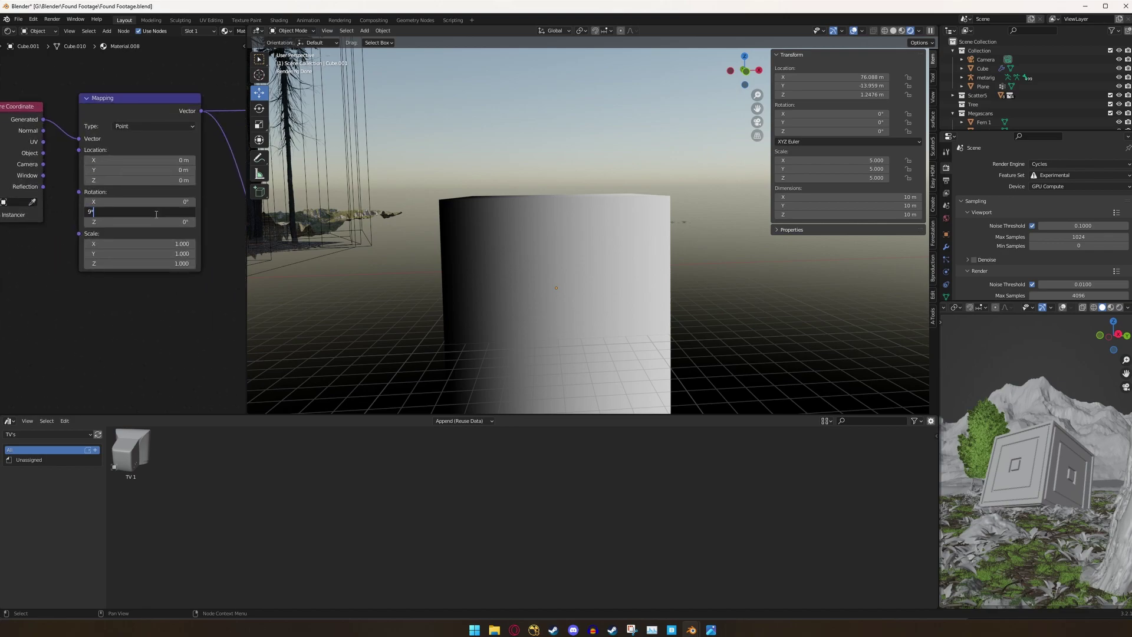
pyautogui.write('0')
pyautogui.press('Return')
pyautogui.scroll(-3, 95, 271)
pyautogui.scroll(-4, 515, 263)
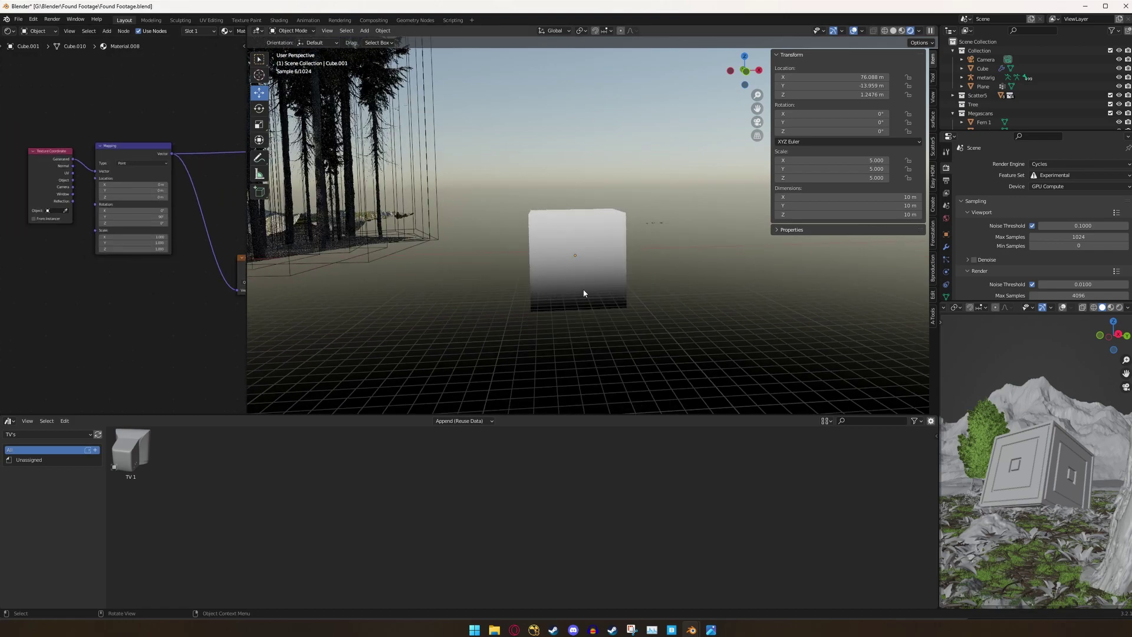
pyautogui.scroll(-3, 201, 268)
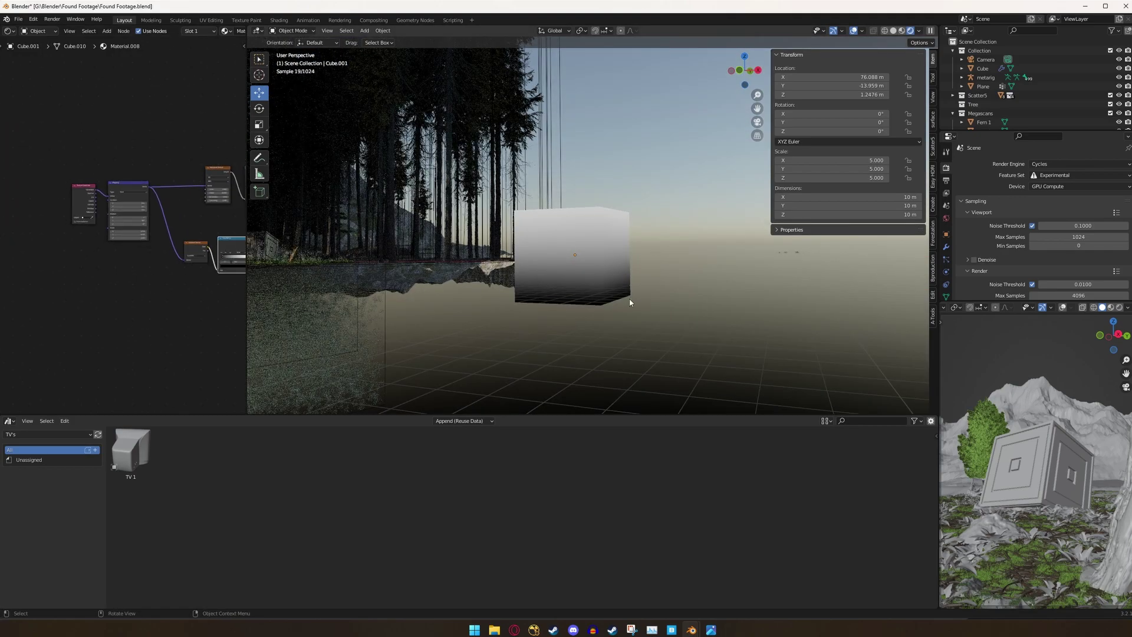
# Compare the previews of the Musgrave's ColorRamp and the gradient's ColorRamp on the cube.
pyautogui.scroll(-4, 136, 349)
pyautogui.moveTo(229, 271); pyautogui.dragTo(143, 290, button='middle')
pyautogui.scroll(7, 142, 290)
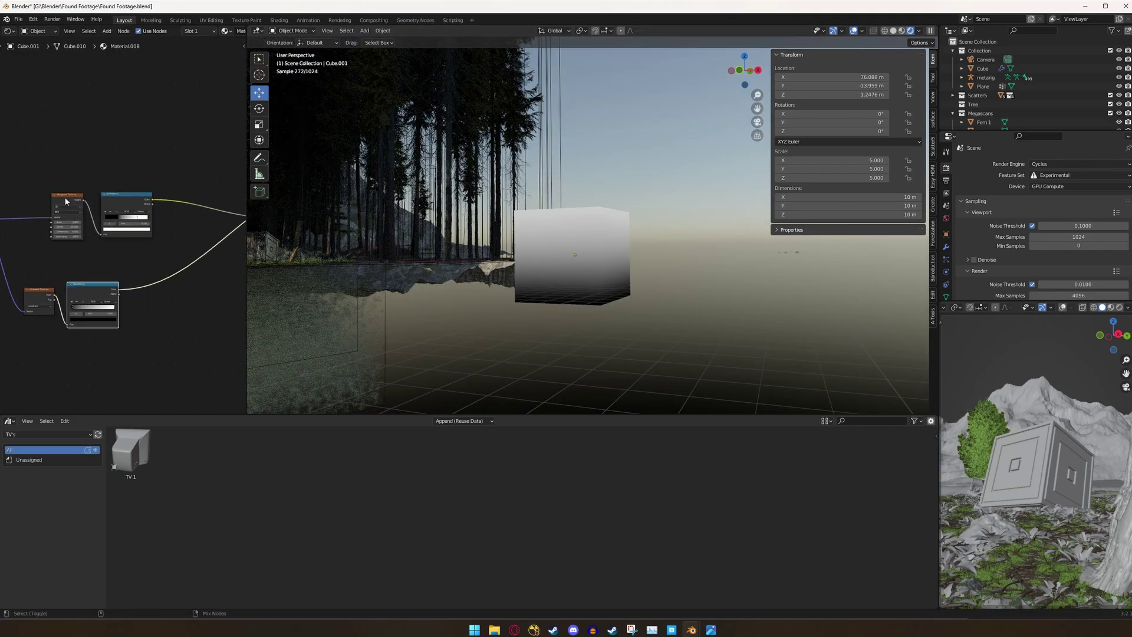
pyautogui.keyDown('ctrl'); pyautogui.keyDown('shift'); pyautogui.click(127, 197); pyautogui.keyUp('shift'); pyautogui.keyUp('ctrl')
pyautogui.scroll(4, 158, 285)
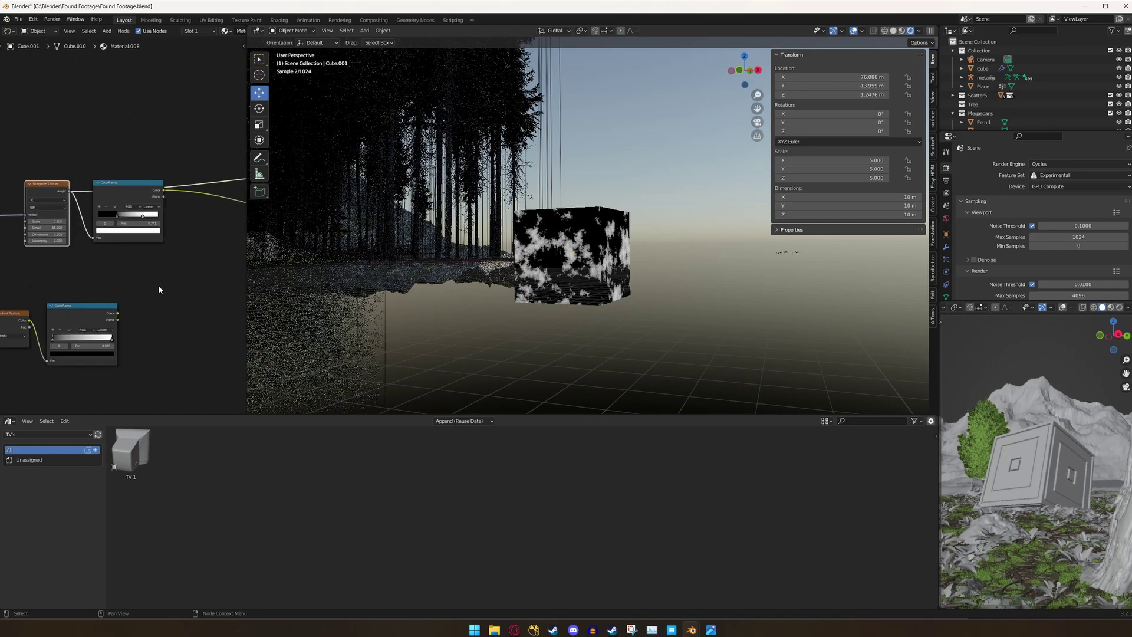
pyautogui.keyDown('ctrl'); pyautogui.keyDown('shift'); pyautogui.click(80, 306); pyautogui.keyUp('shift'); pyautogui.keyUp('ctrl')
pyautogui.scroll(1, 136, 270)
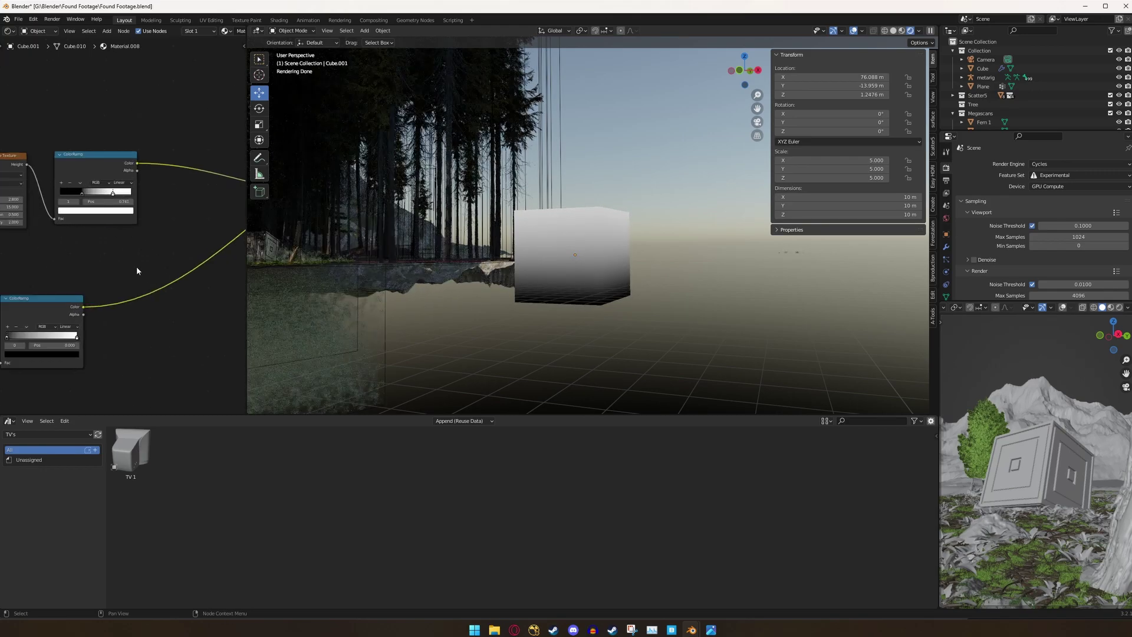
# Insert a Mix color node on the preview link after the gradient's ColorRamp, with the ramp feeding Color1.
pyautogui.press('F3')
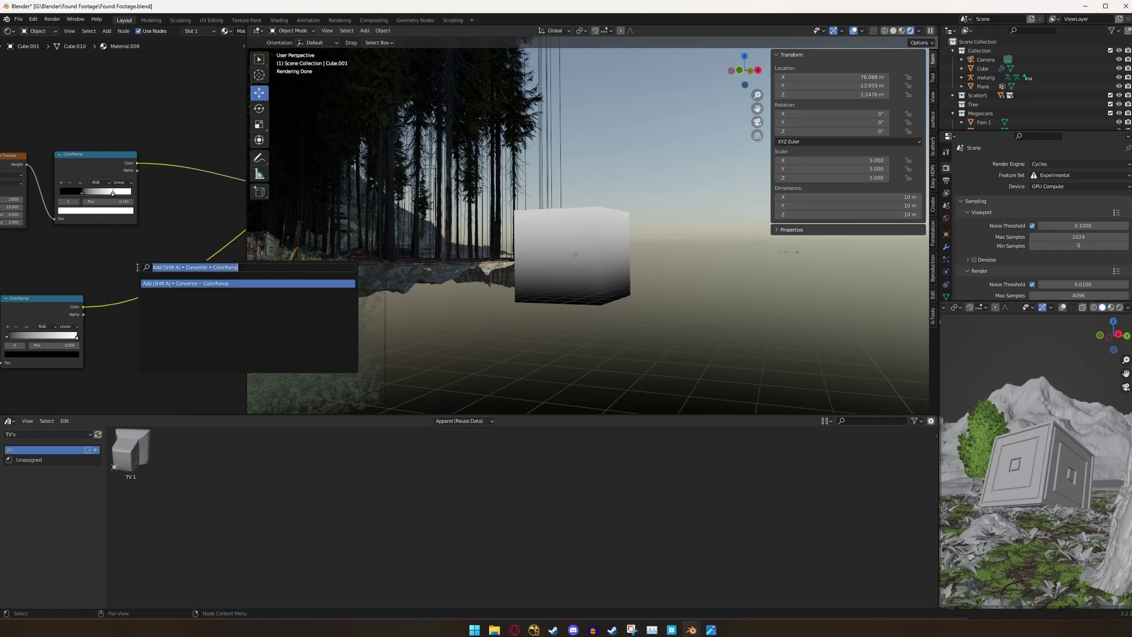
pyautogui.write('mix')
pyautogui.press('Return')
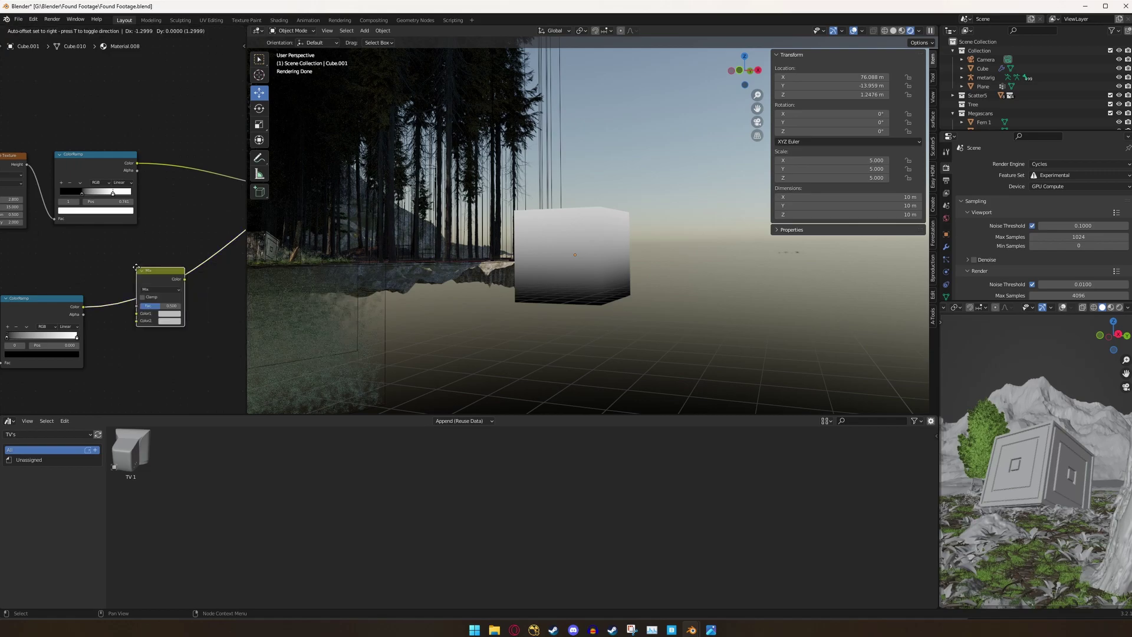
pyautogui.click(146, 257)
pyautogui.moveTo(65, 299); pyautogui.dragTo(61, 306)
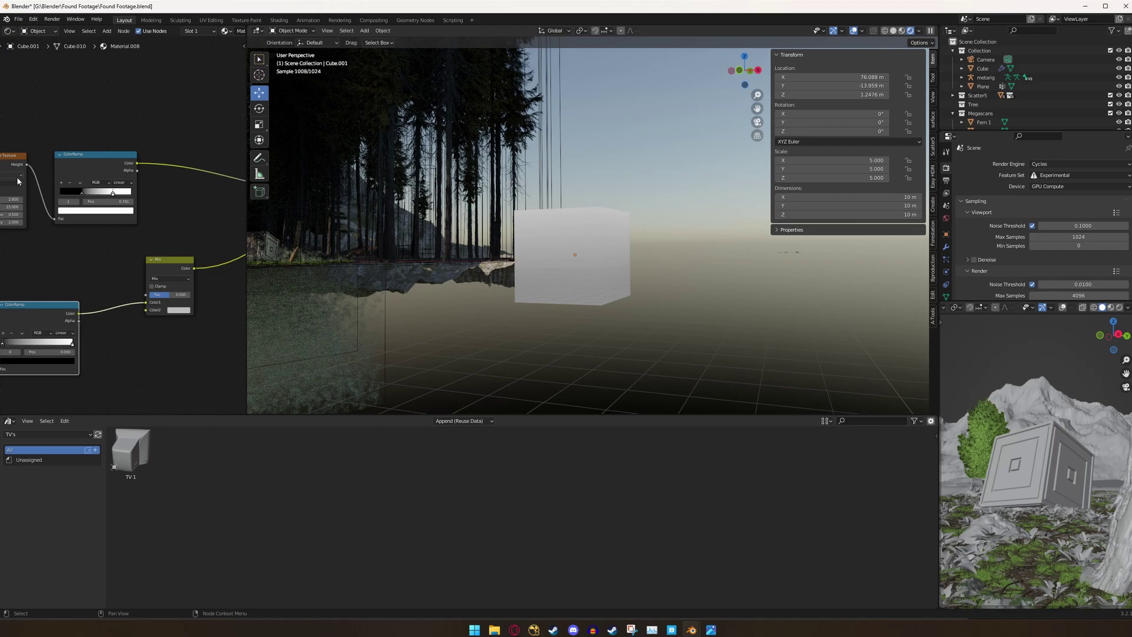
# Connect the Musgrave Texture's Height to the Mix node's Color2 and set the blending mode to Multiply.
pyautogui.moveTo(26, 168); pyautogui.dragTo(145, 309)
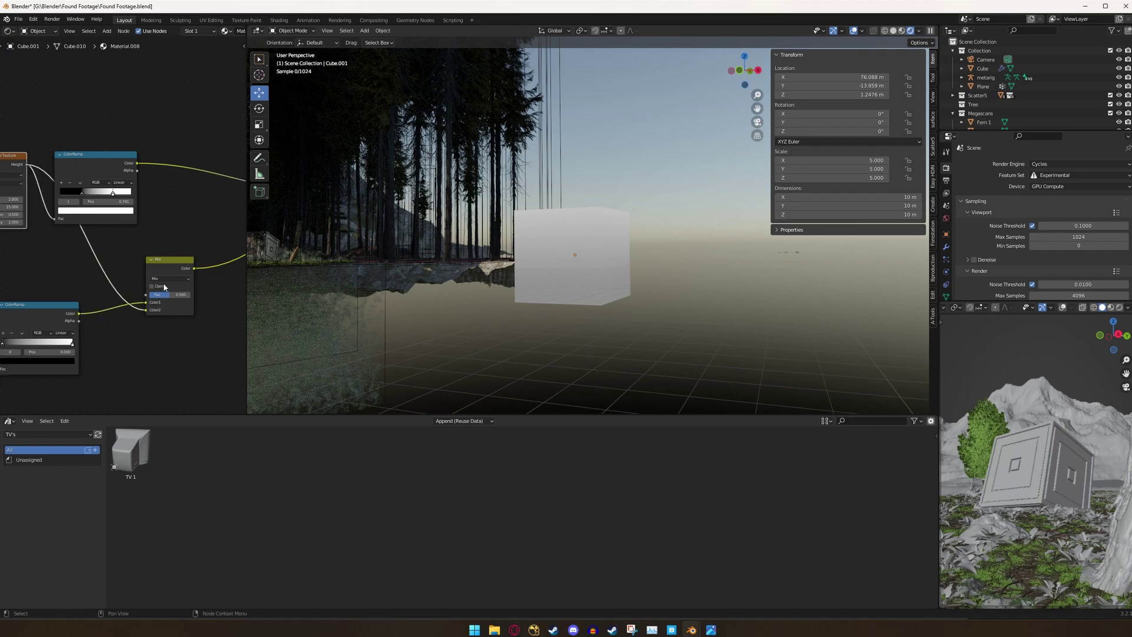
pyautogui.click(170, 278)
pyautogui.click(159, 305)
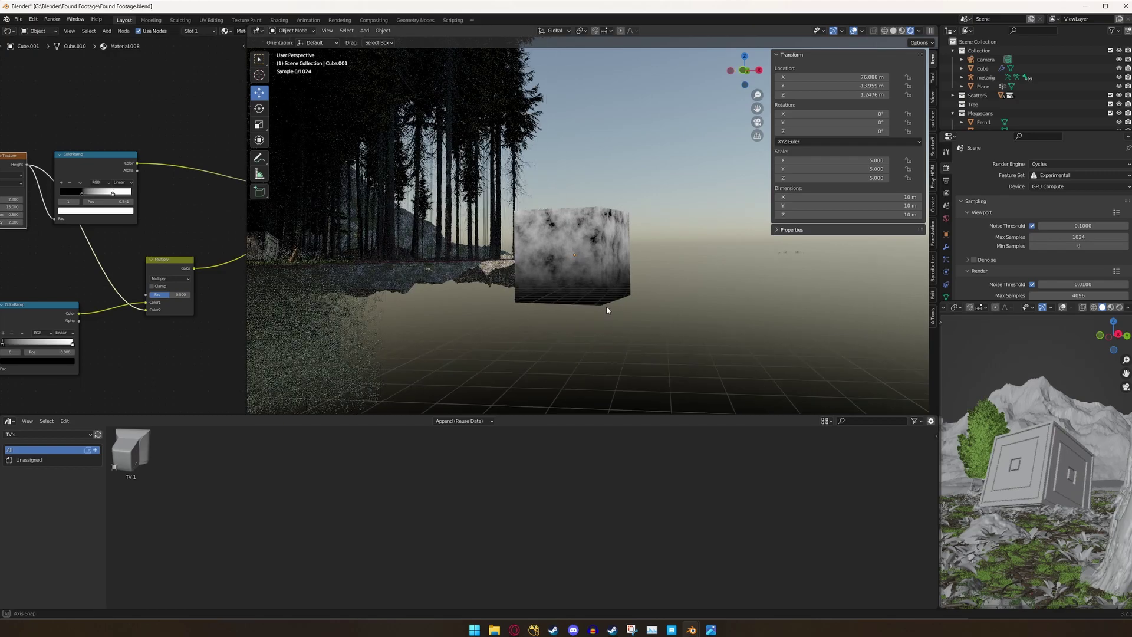
# Move the black stop of the gradient's ColorRamp to about 0.168.
pyautogui.scroll(3, 606, 305)
pyautogui.moveTo(19, 342); pyautogui.dragTo(97, 329, button='middle')
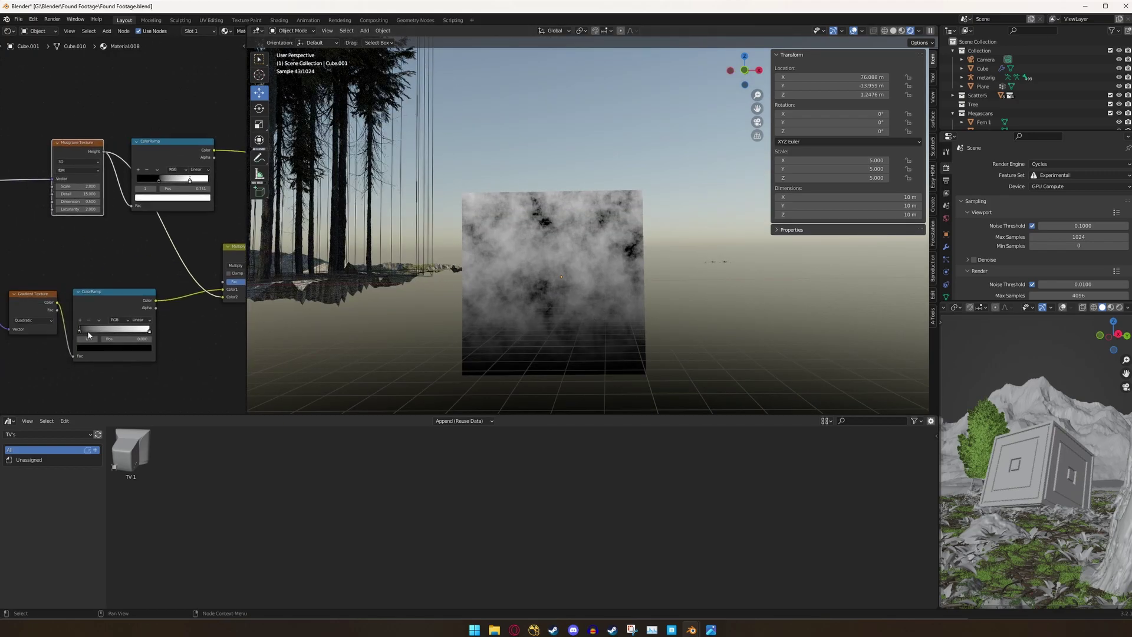
pyautogui.moveTo(88, 334)
pyautogui.mouseDown()
pyautogui.moveTo(101, 332)
pyautogui.moveTo(91, 332)
pyautogui.mouseUp()
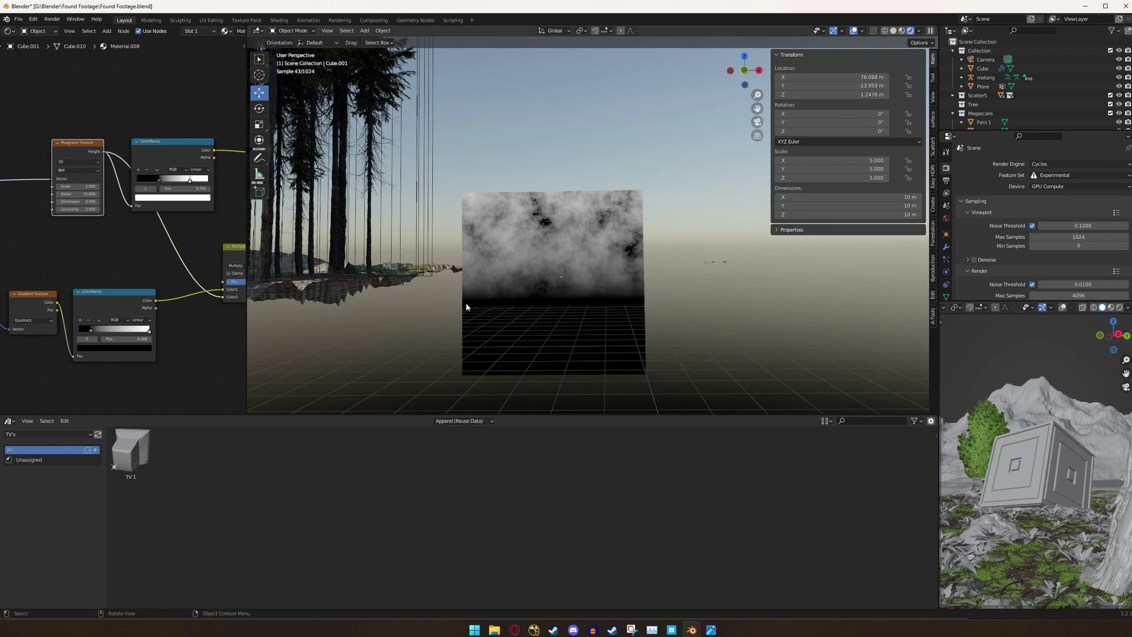
pyautogui.scroll(3, 602, 342)
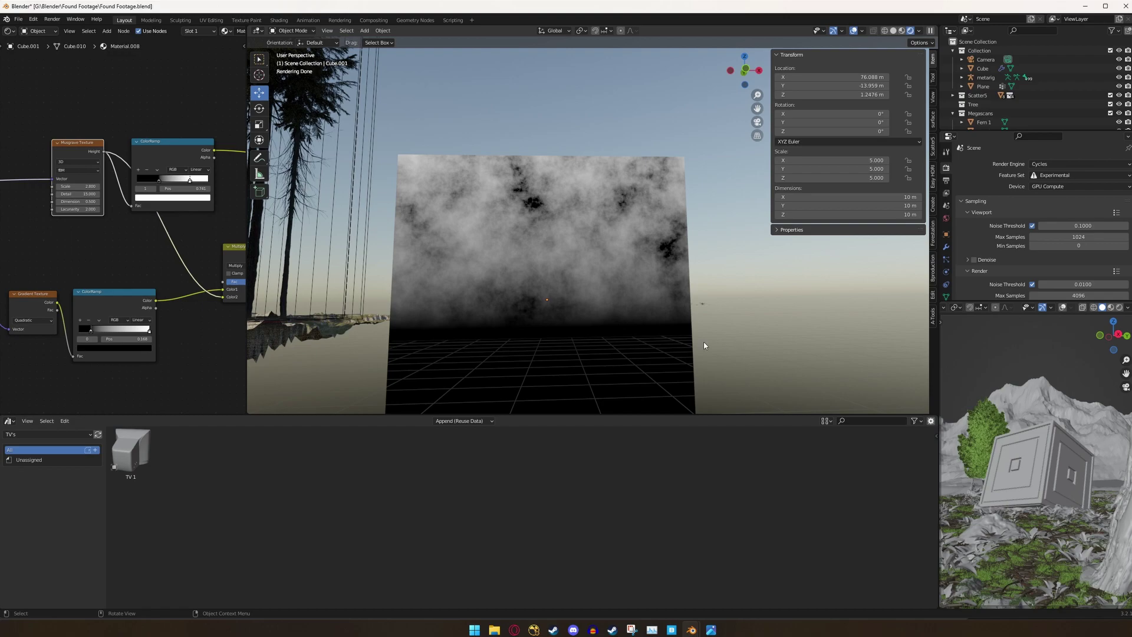
pyautogui.scroll(-5, 170, 355)
pyautogui.scroll(5, 203, 331)
# Reroute the gradient ColorRamp's link from the mix node's Color1 to its Fac, and set the blending mode to Subtract.
pyautogui.moveTo(203, 331); pyautogui.dragTo(124, 320, button='middle')
pyautogui.scroll(4, 128, 318)
pyautogui.scroll(-3, 129, 318)
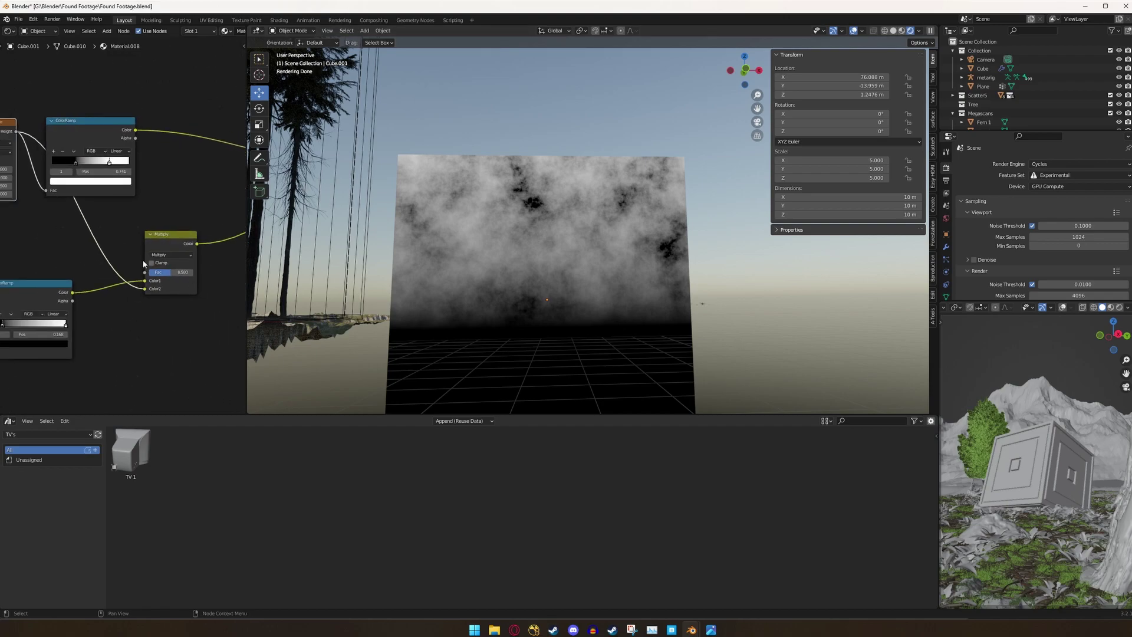
pyautogui.scroll(1, 124, 297)
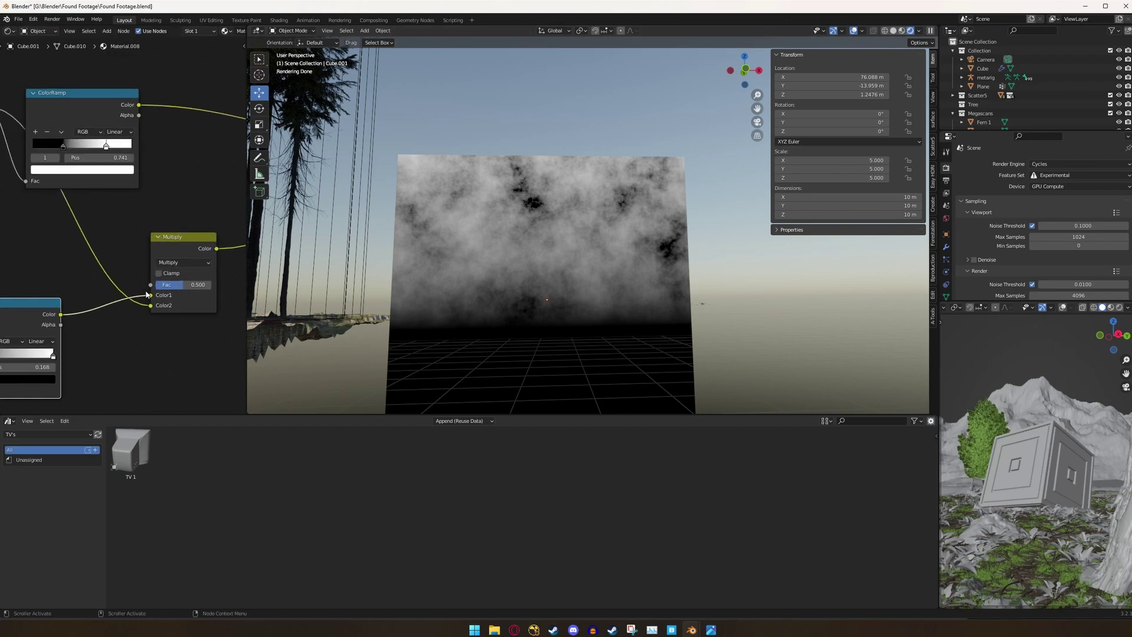
pyautogui.moveTo(151, 295); pyautogui.dragTo(151, 285)
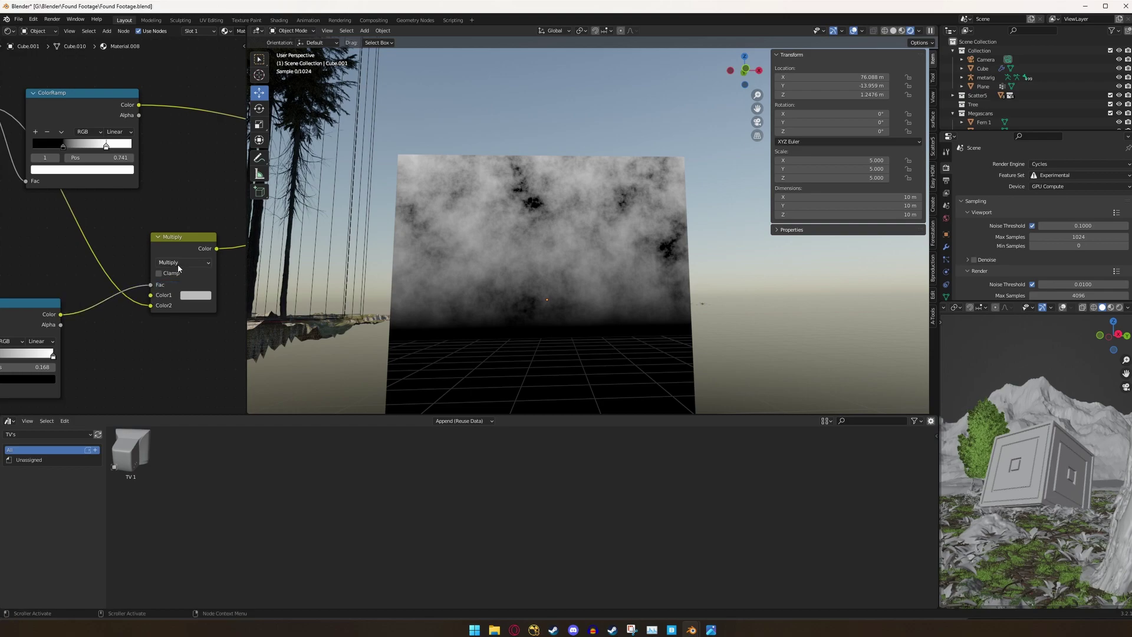
pyautogui.click(178, 263)
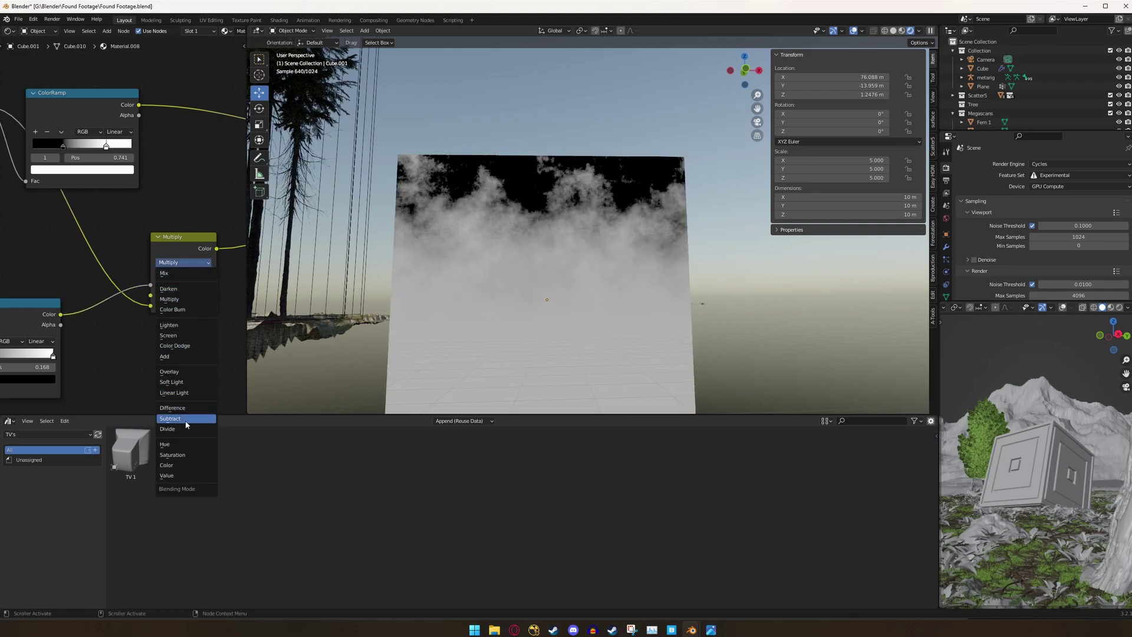
pyautogui.click(170, 418)
# Disconnect the Subtract node's Color2, connect the Musgrave Texture's Height to Color1, and make Color2 white.
pyautogui.moveTo(149, 304)
pyautogui.mouseDown()
pyautogui.moveTo(134, 310)
pyautogui.moveTo(139, 294)
pyautogui.moveTo(151, 297)
pyautogui.mouseUp()
pyautogui.scroll(-4, 51, 208)
pyautogui.moveTo(51, 207); pyautogui.dragTo(100, 218, button='middle')
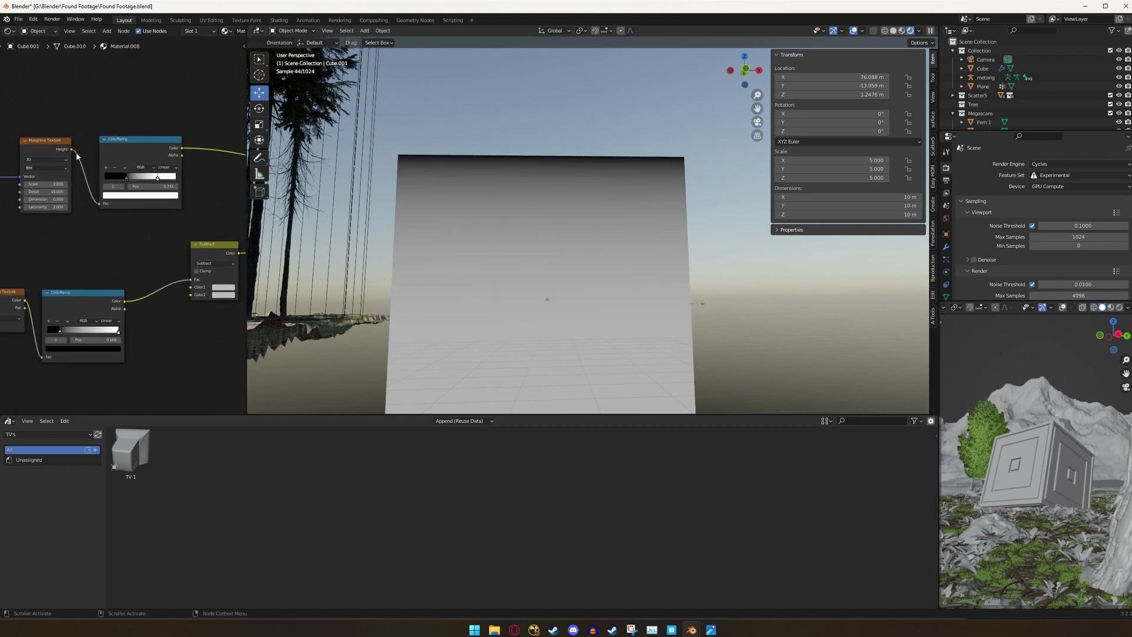
pyautogui.moveTo(71, 149); pyautogui.dragTo(232, 301)
pyautogui.scroll(2, 231, 301)
pyautogui.click(199, 306)
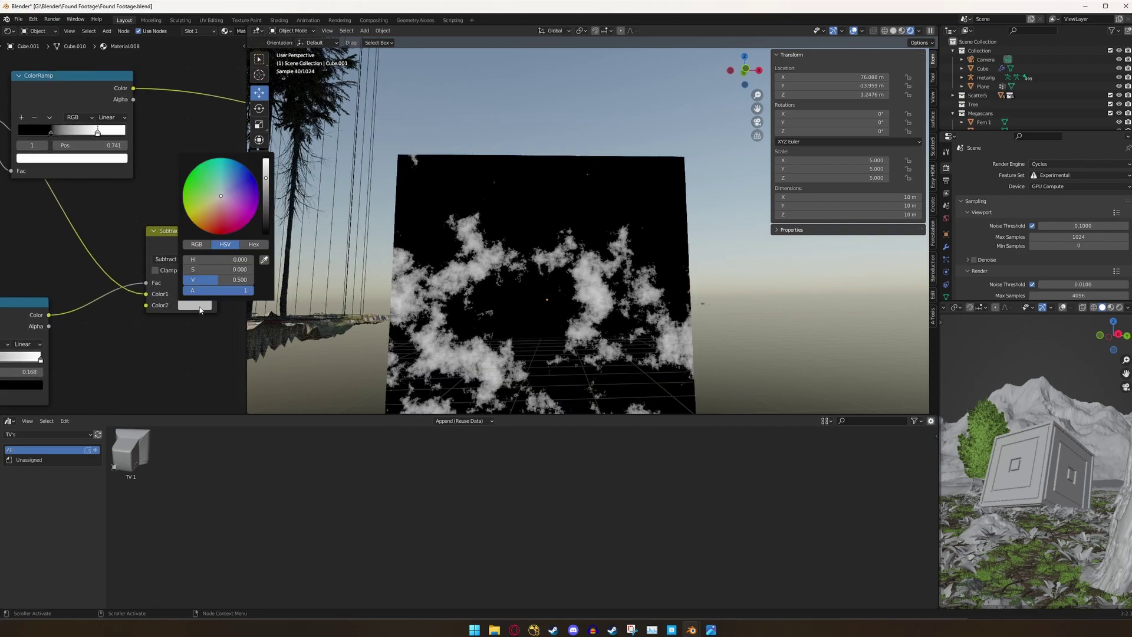
# Move the white stop of the gradient's ColorRamp inward to about 0.6.
pyautogui.scroll(-4, 121, 345)
pyautogui.moveTo(75, 356); pyautogui.dragTo(146, 306, button='middle')
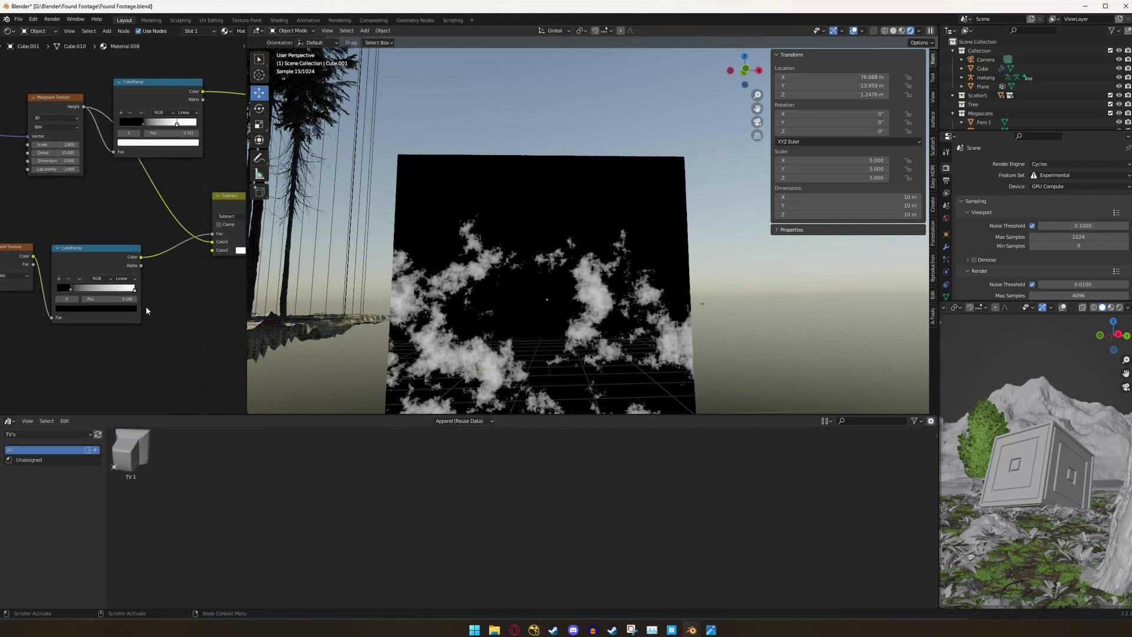
pyautogui.moveTo(71, 292); pyautogui.dragTo(100, 293)
pyautogui.scroll(-4, 547, 322)
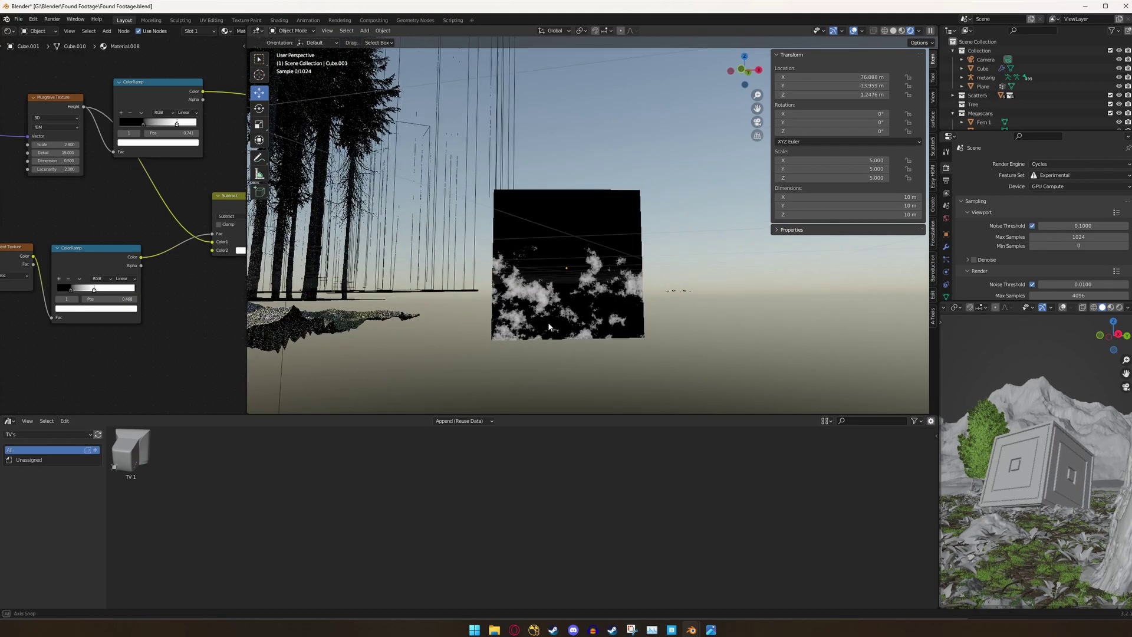
pyautogui.moveTo(547, 322); pyautogui.dragTo(522, 329, button='middle')
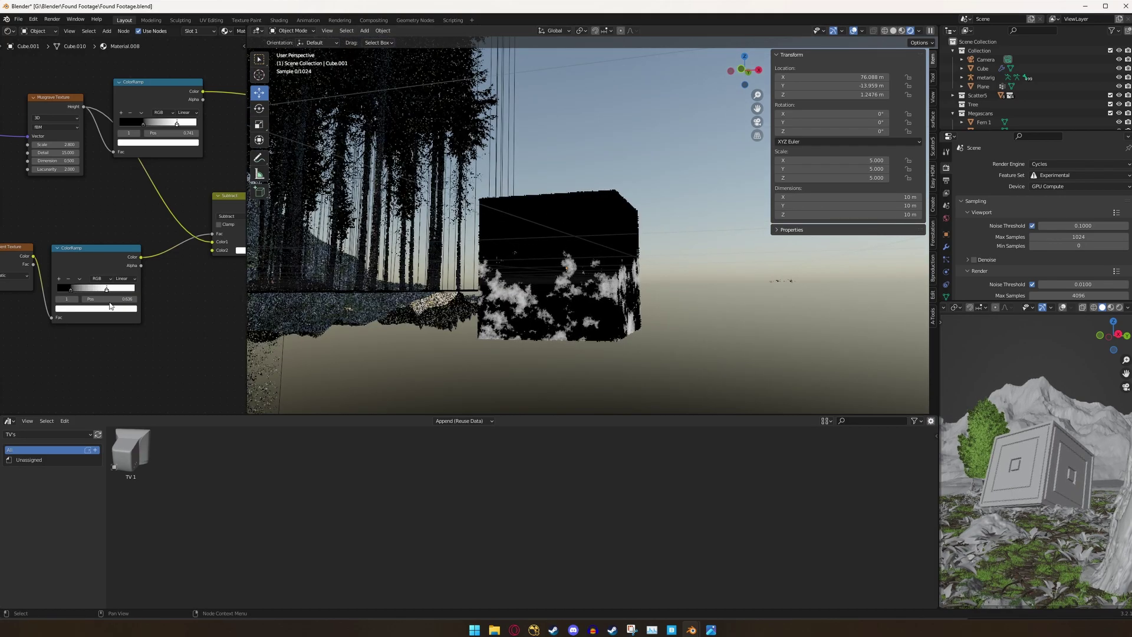
# Connect the Subtract node's Color to the Principled Volume's Density and switch the preview back to the volume.
pyautogui.moveTo(86, 290); pyautogui.dragTo(128, 286, button='middle')
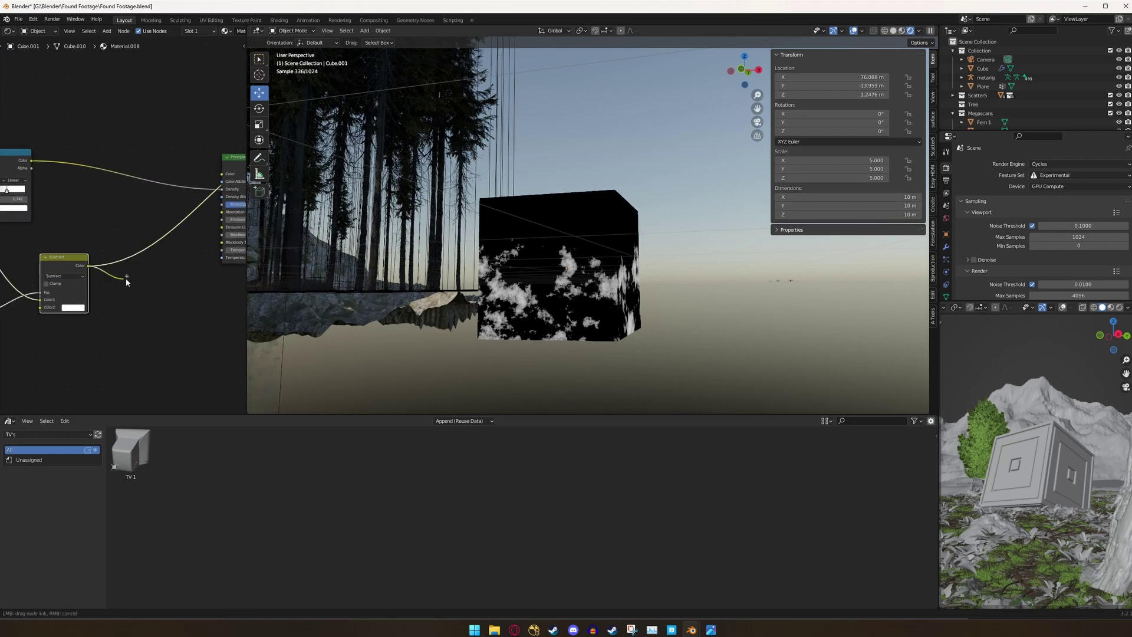
pyautogui.moveTo(221, 192); pyautogui.dragTo(222, 189)
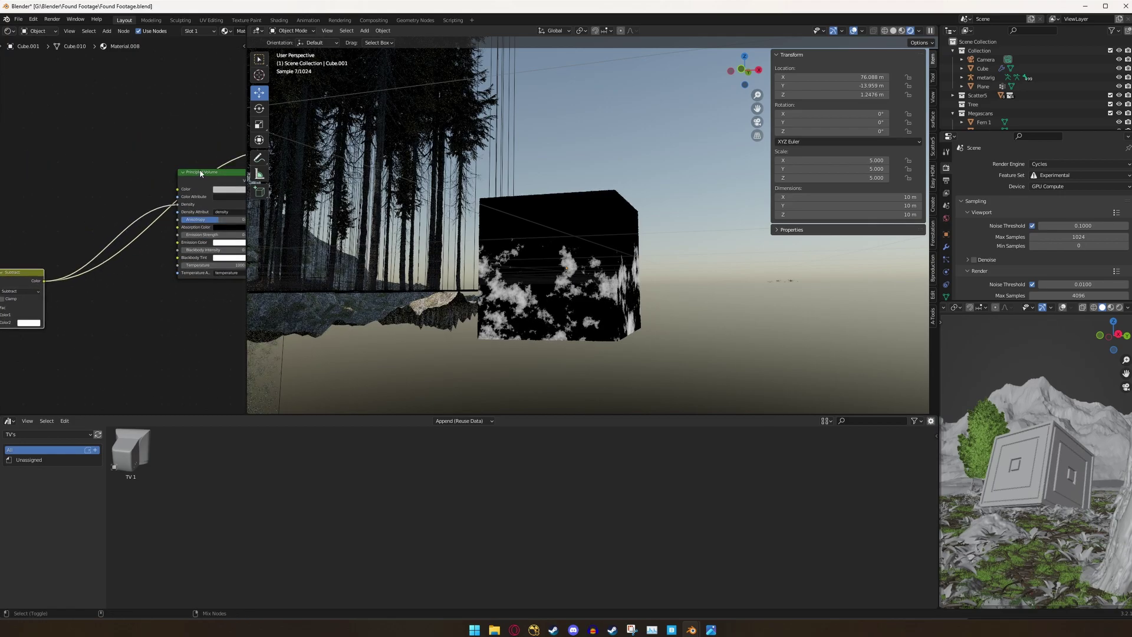
pyautogui.scroll(1, 559, 290)
pyautogui.moveTo(561, 298); pyautogui.dragTo(579, 300, button='middle')
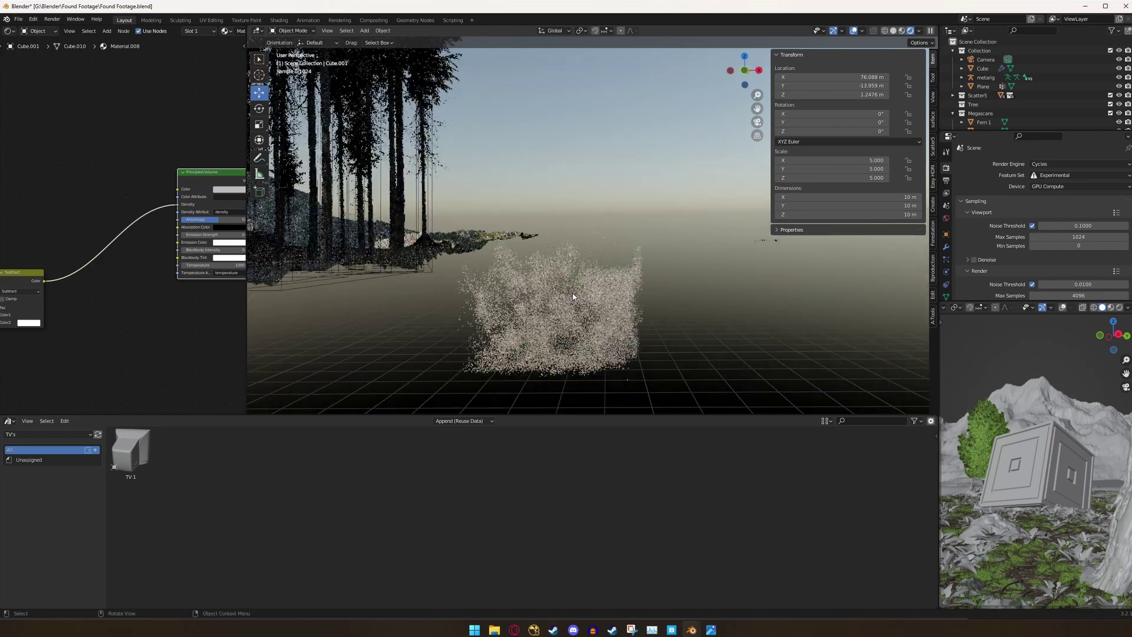
pyautogui.scroll(3, 579, 300)
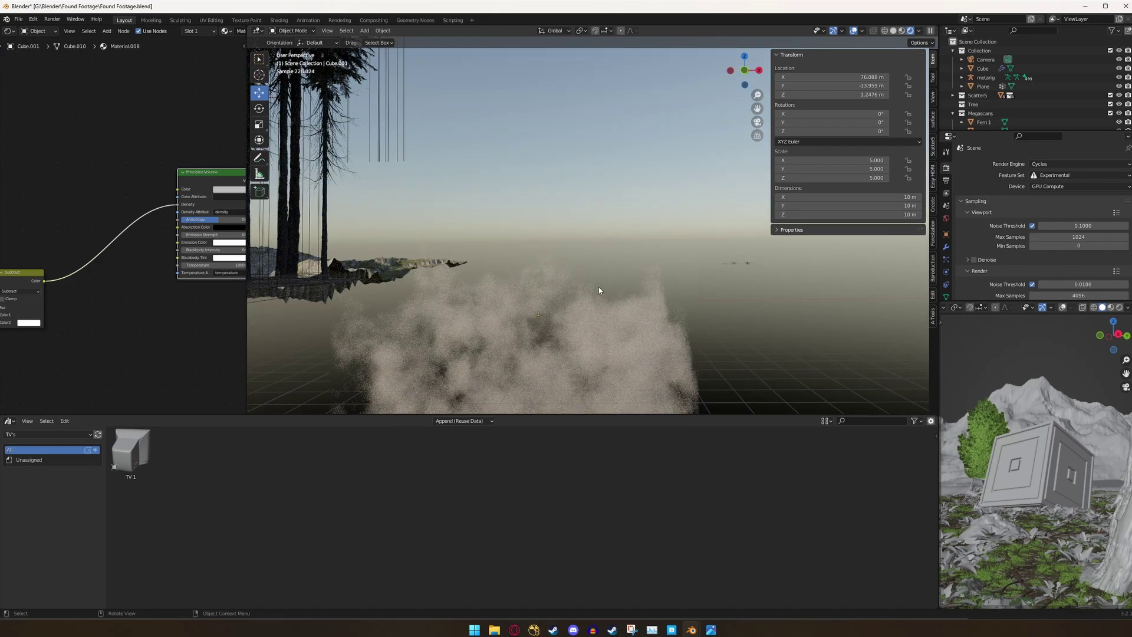
# Examine the fog volume's shape from farther away and close up, along with its shader node chain.
pyautogui.moveTo(516, 313); pyautogui.dragTo(523, 307, button='middle')
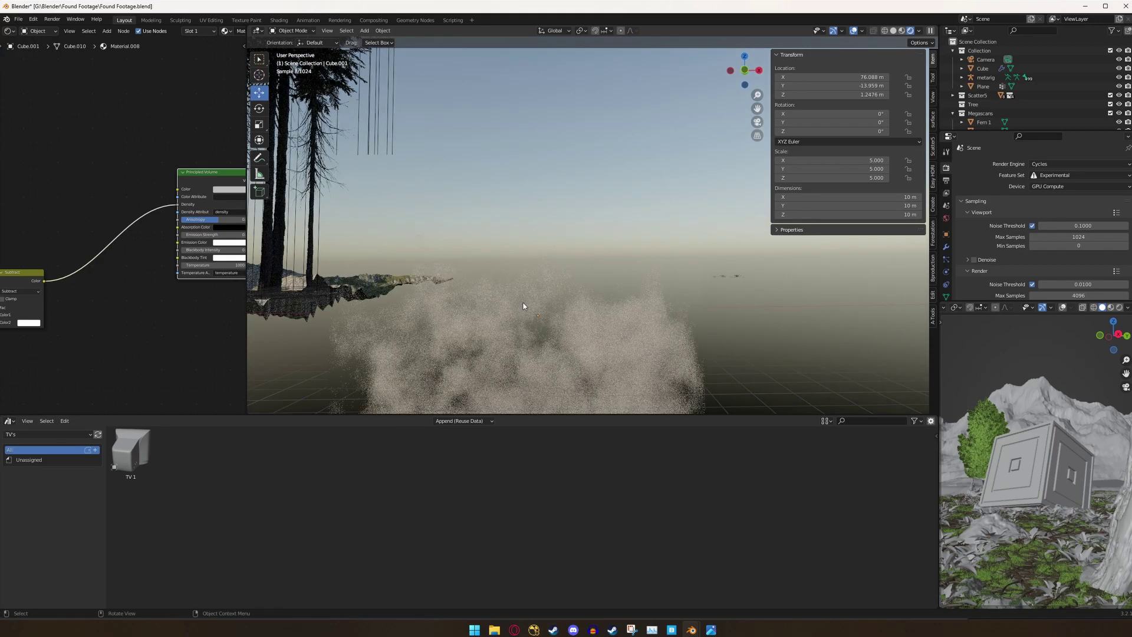
pyautogui.scroll(-5, 523, 306)
pyautogui.scroll(-8, 130, 303)
pyautogui.moveTo(125, 306); pyautogui.dragTo(140, 312, button='middle')
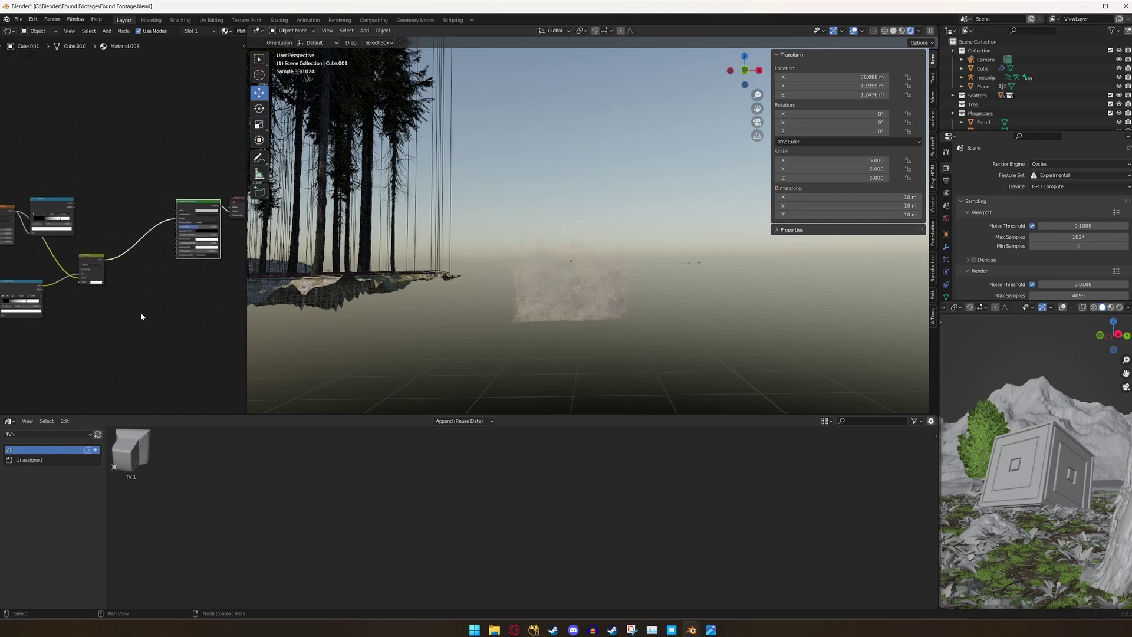
pyautogui.scroll(3, 139, 313)
pyautogui.scroll(-1, 139, 312)
pyautogui.moveTo(546, 313); pyautogui.dragTo(575, 283, button='middle')
pyautogui.scroll(4, 525, 311)
pyautogui.scroll(3, 170, 298)
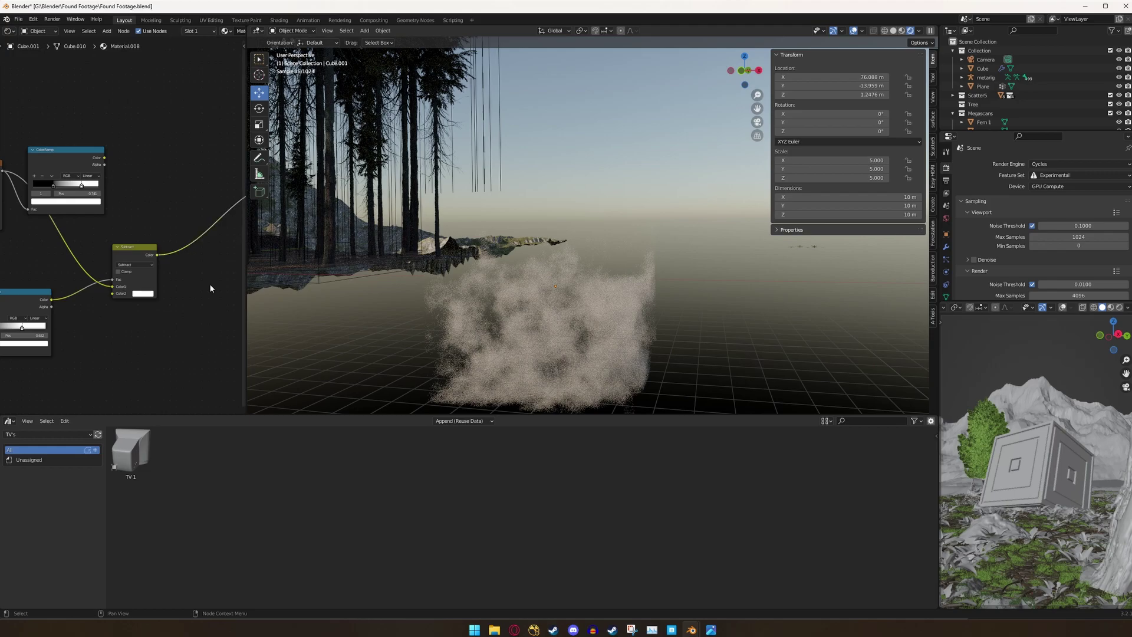
# Add a ColorRamp between the Subtract node and the Principled Volume's Density.
pyautogui.press('F3')
pyautogui.write('colorr')
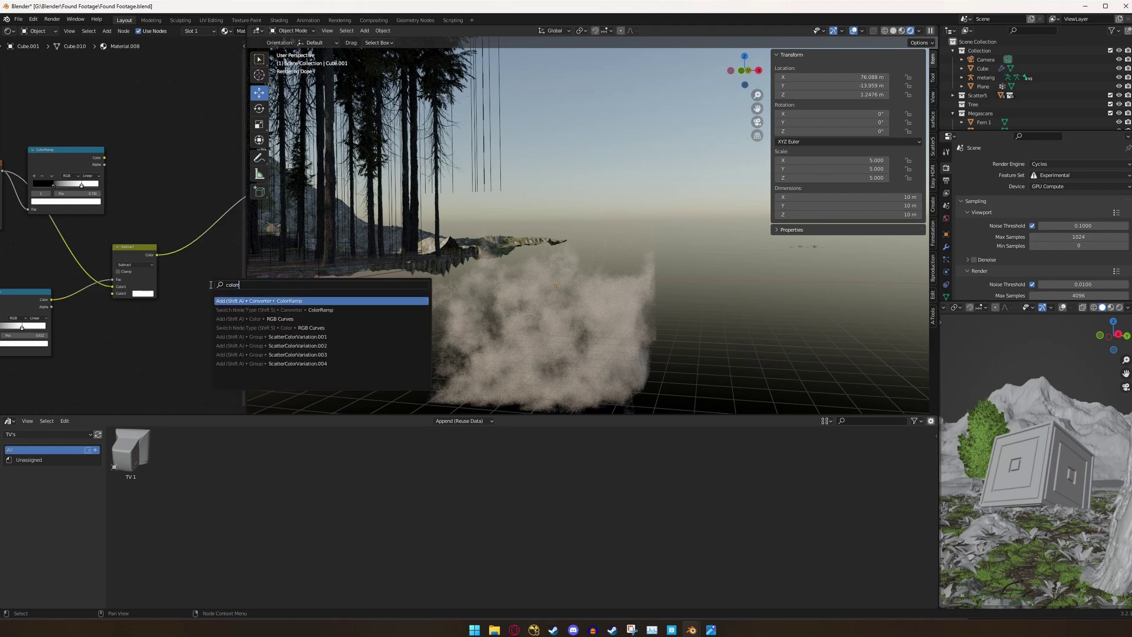
pyautogui.press('Return')
pyautogui.moveTo(165, 292); pyautogui.dragTo(96, 283, button='middle')
pyautogui.scroll(4, 106, 273)
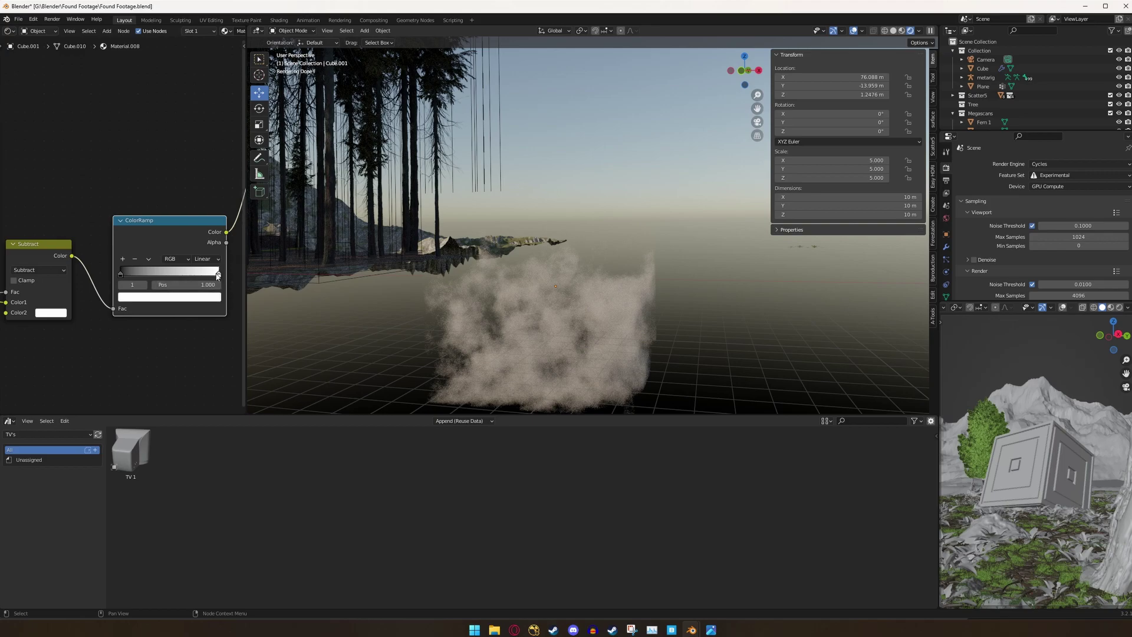
# Darken the new ColorRamp's white stop to dark grey and bring both stops close together near 0.2.
pyautogui.click(208, 297)
pyautogui.moveTo(199, 167); pyautogui.dragTo(199, 216)
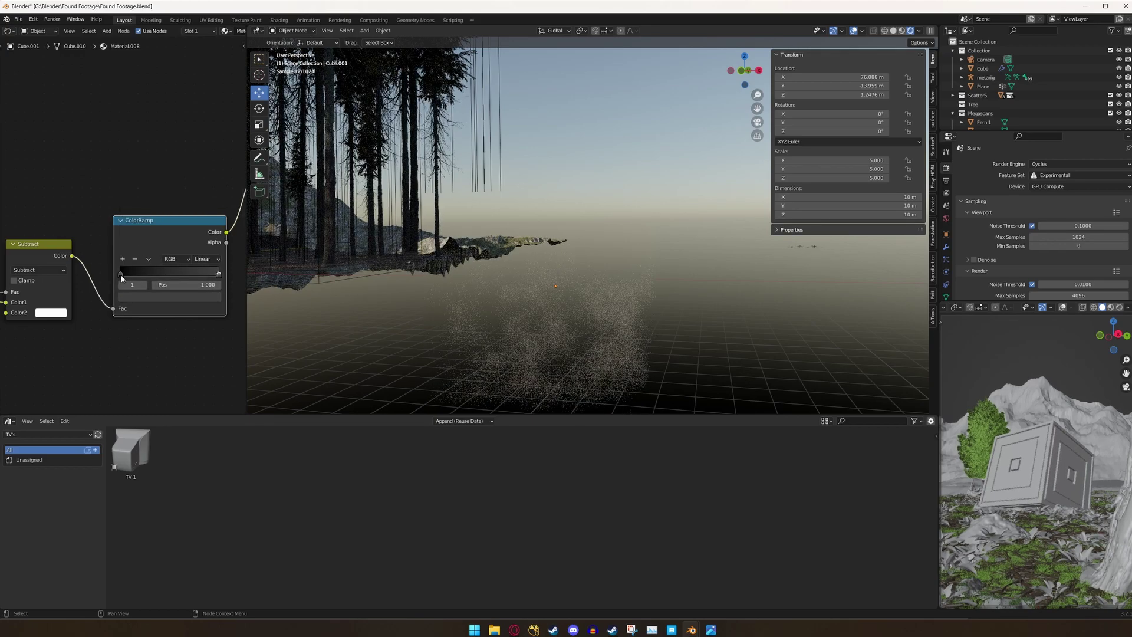
pyautogui.moveTo(121, 274); pyautogui.dragTo(200, 270)
pyautogui.scroll(-1, 144, 271)
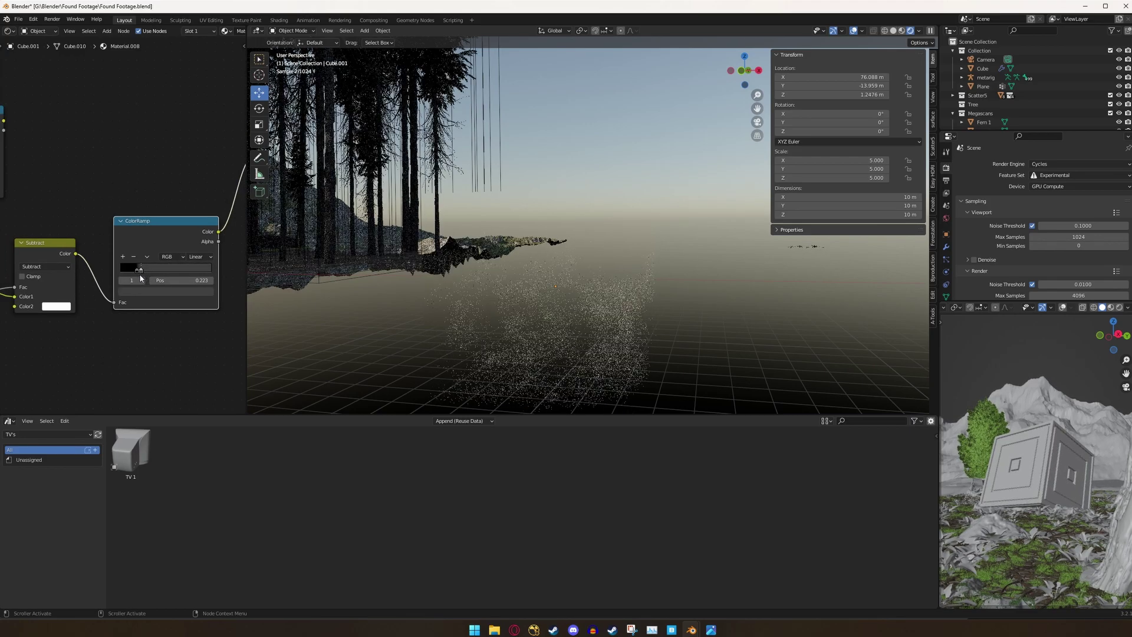
pyautogui.scroll(4, 145, 271)
pyautogui.moveTo(160, 315); pyautogui.dragTo(157, 320)
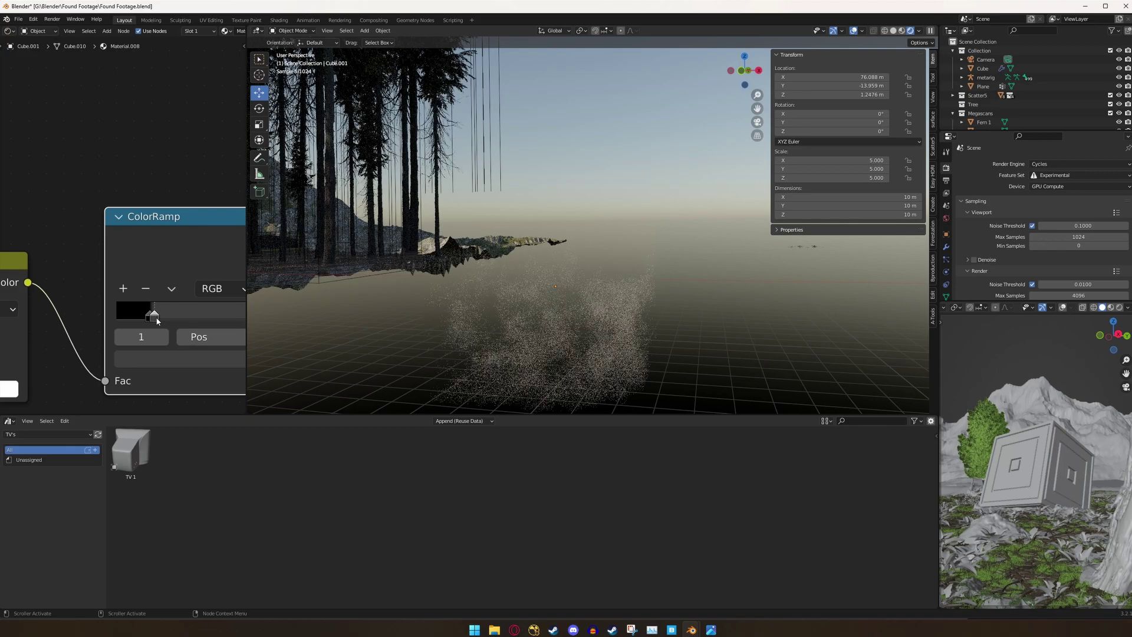
# Preview the new ColorRamp on the cube and place its grey stop right beside the black stop for a hard edge.
pyautogui.keyDown('ctrl'); pyautogui.keyDown('shift'); pyautogui.click(164, 218); pyautogui.keyUp('shift'); pyautogui.keyUp('ctrl')
pyautogui.moveTo(473, 338); pyautogui.dragTo(516, 316, button='middle')
pyautogui.scroll(5, 531, 297)
pyautogui.scroll(-5, 530, 300)
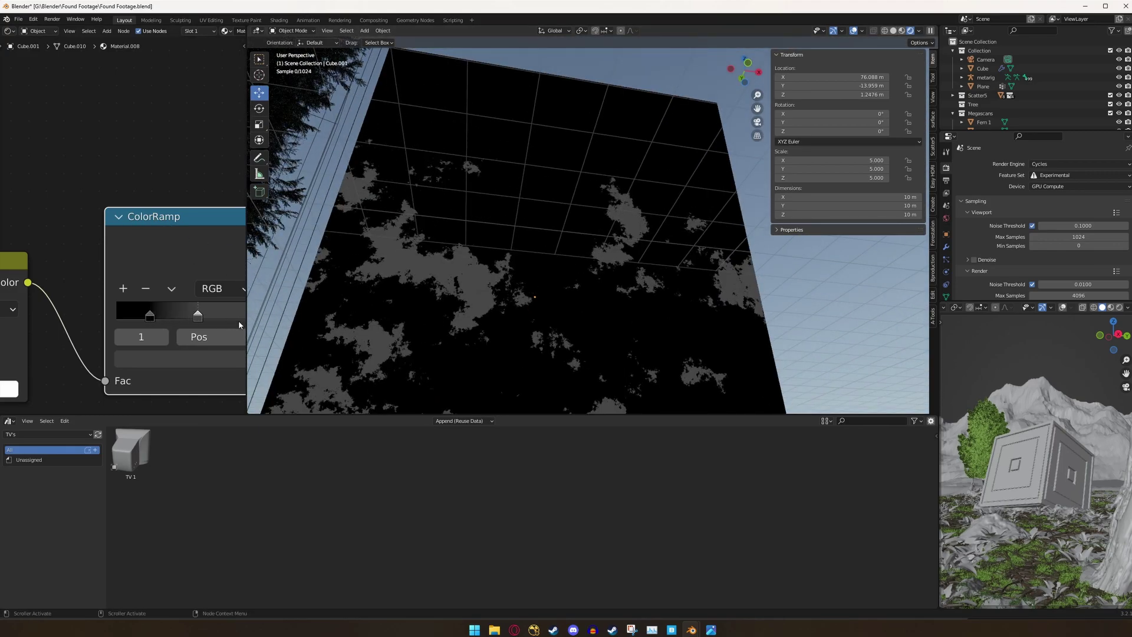
pyautogui.moveTo(198, 317); pyautogui.dragTo(161, 319)
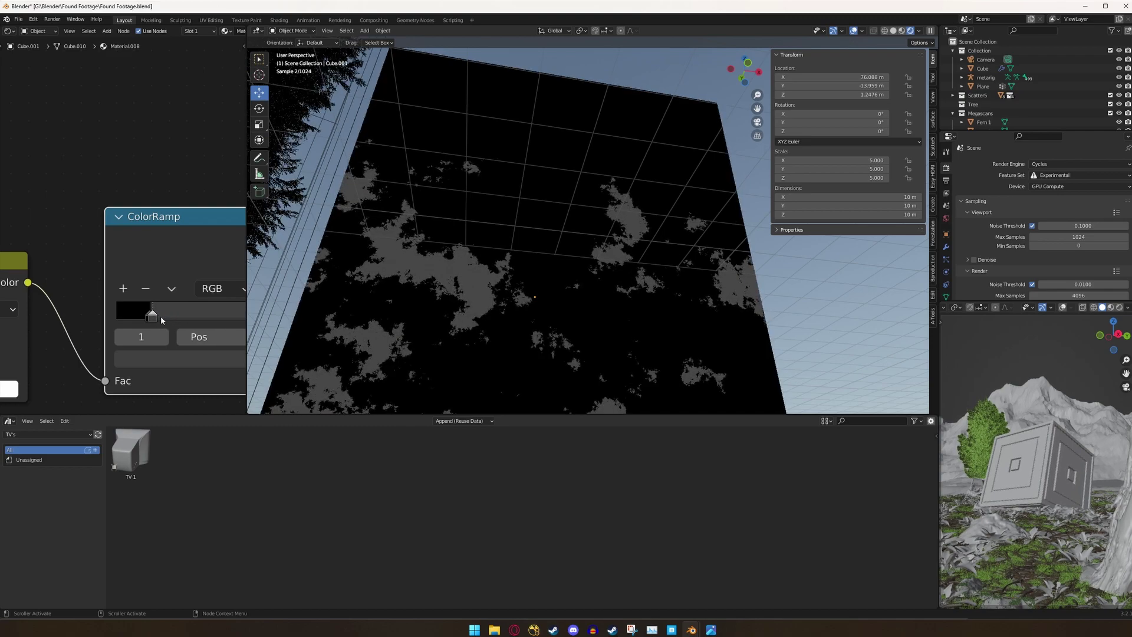
# Shift the nodes feeding the Principled Volume away from it to make room for another node.
pyautogui.scroll(-8, 167, 303)
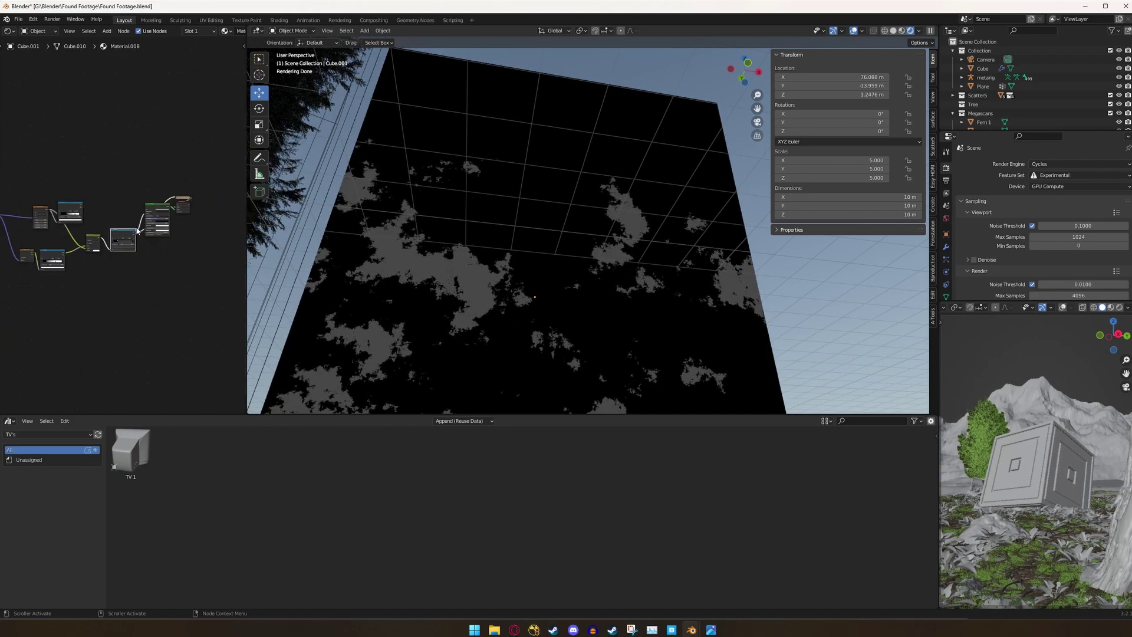
pyautogui.moveTo(119, 250); pyautogui.dragTo(155, 261)
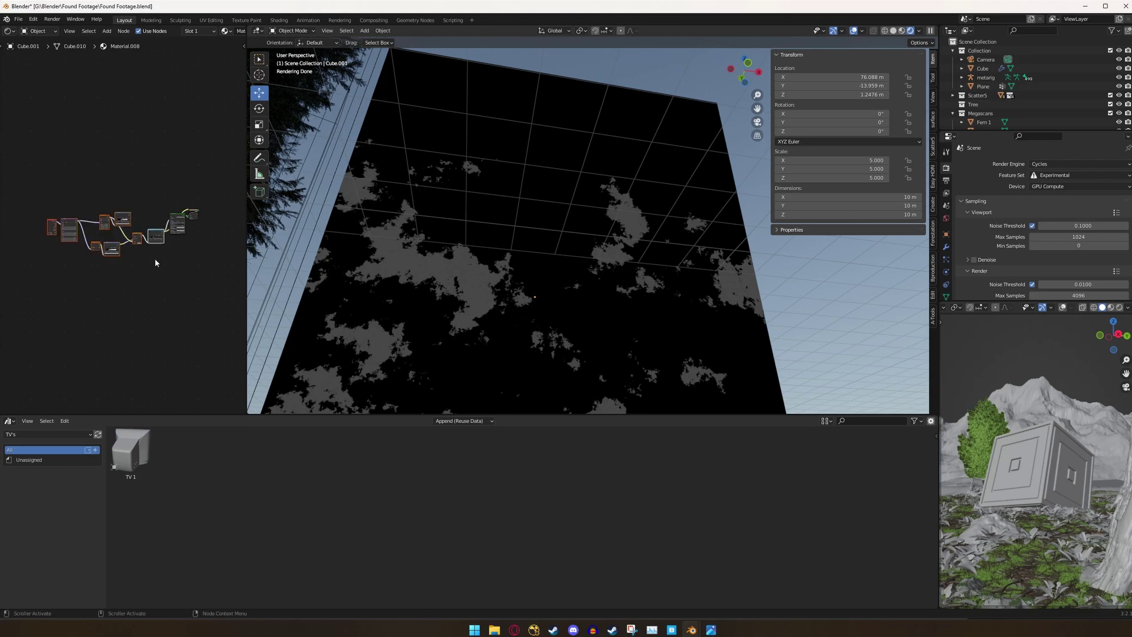
pyautogui.moveTo(39, 197); pyautogui.dragTo(167, 265)
pyautogui.moveTo(25, 165); pyautogui.dragTo(156, 271)
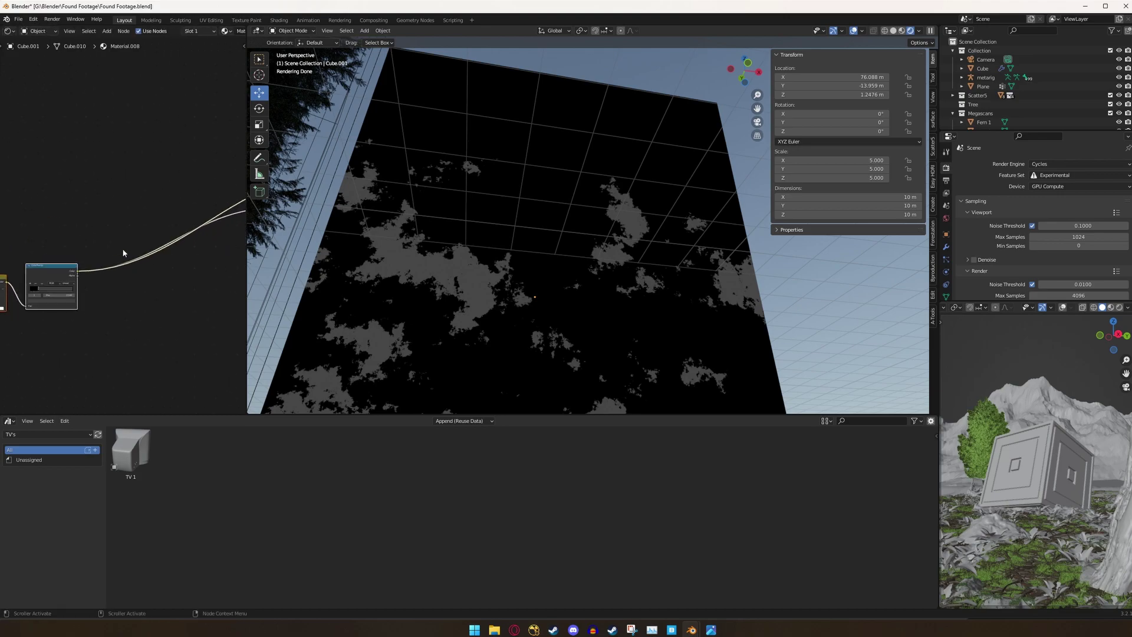
# Insert a Math node set to Multiply between the new ColorRamp and the Principled Volume's Density.
pyautogui.press('F3')
pyautogui.press('Return')
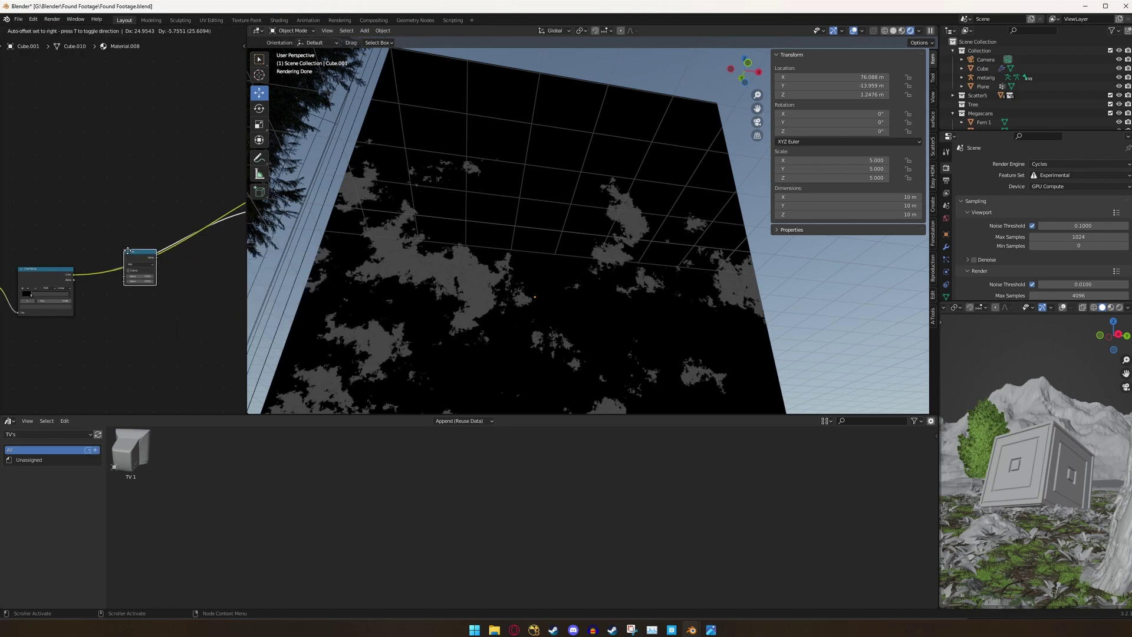
pyautogui.scroll(3, 141, 268)
pyautogui.click(150, 293)
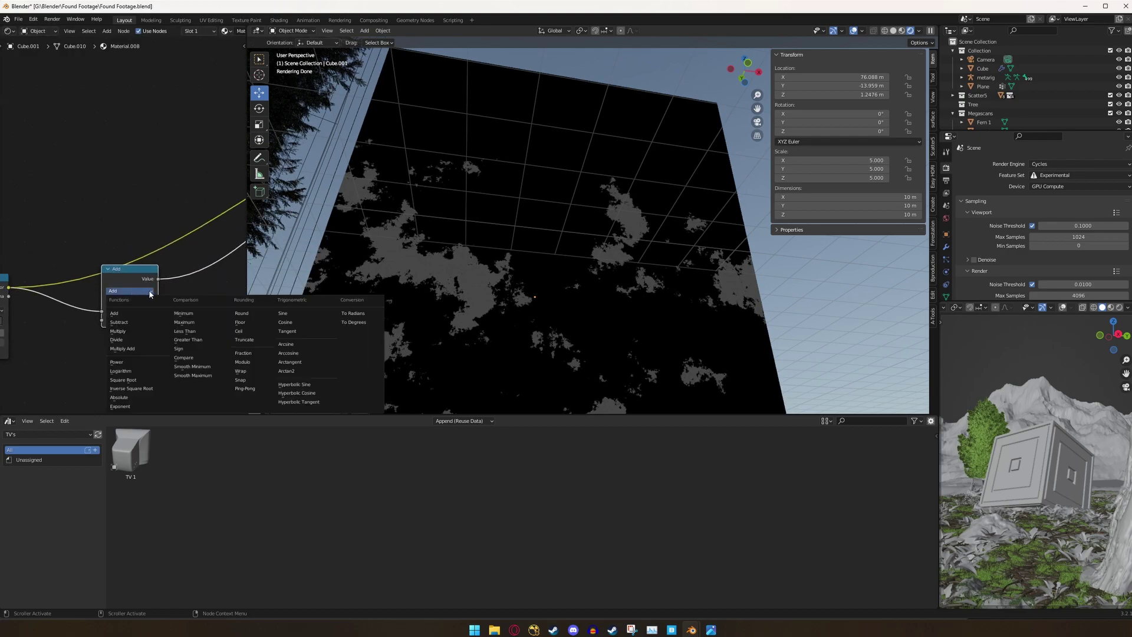
pyautogui.click(134, 332)
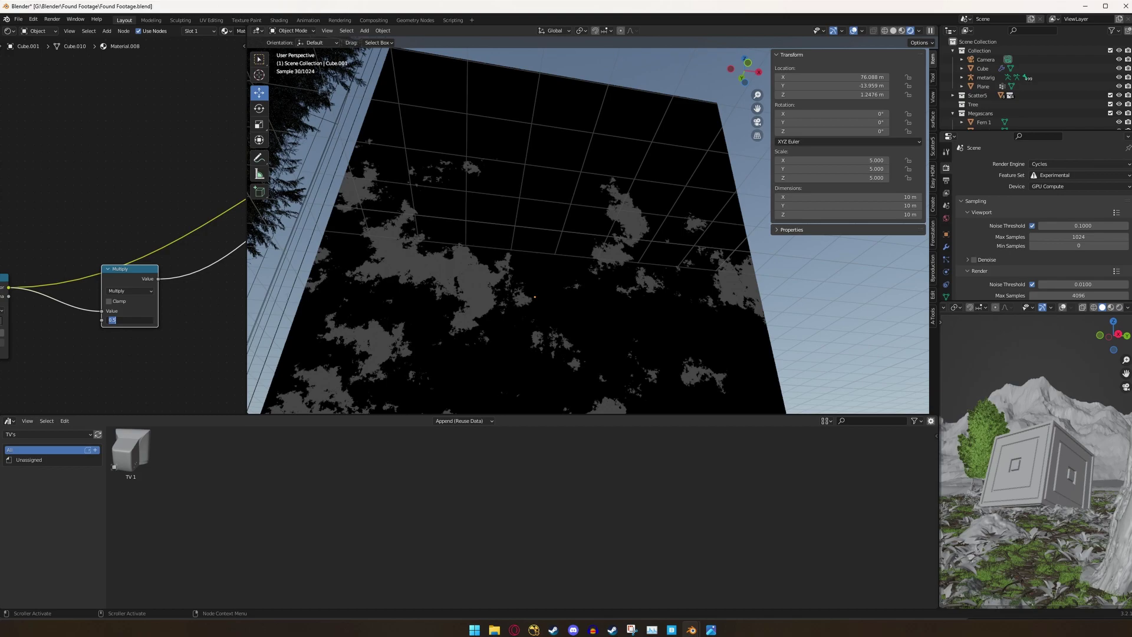
# Switch the preview back to the Principled Volume and check the fog against the forest.
pyautogui.scroll(-3, 229, 345)
pyautogui.moveTo(229, 346); pyautogui.dragTo(95, 344, button='middle')
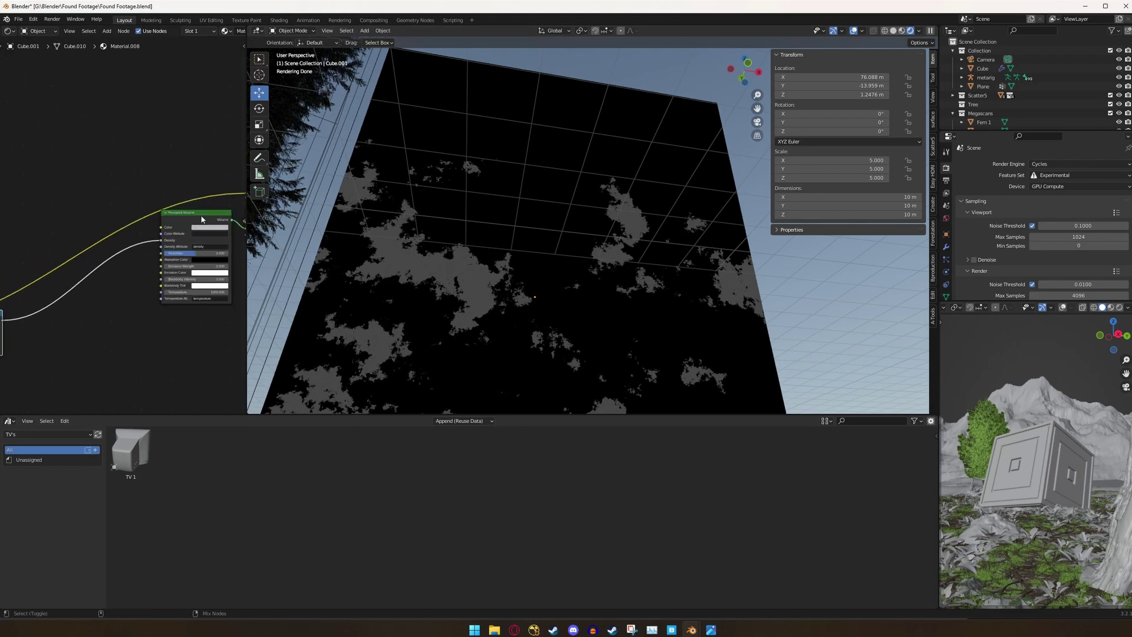
pyautogui.moveTo(265, 244); pyautogui.dragTo(561, 346, button='middle')
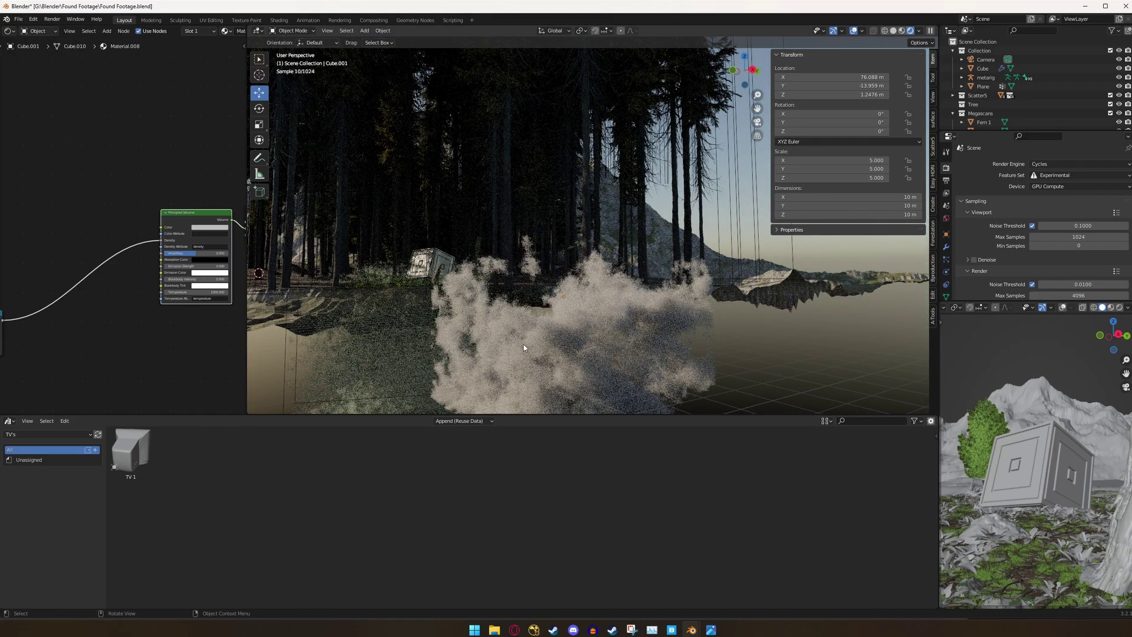
pyautogui.scroll(-2, 357, 362)
pyautogui.scroll(-8, 77, 323)
pyautogui.scroll(4, 65, 321)
# Move the black stop of the gradient's ColorRamp inward to about 0.24.
pyautogui.moveTo(78, 323); pyautogui.dragTo(177, 269, button='middle')
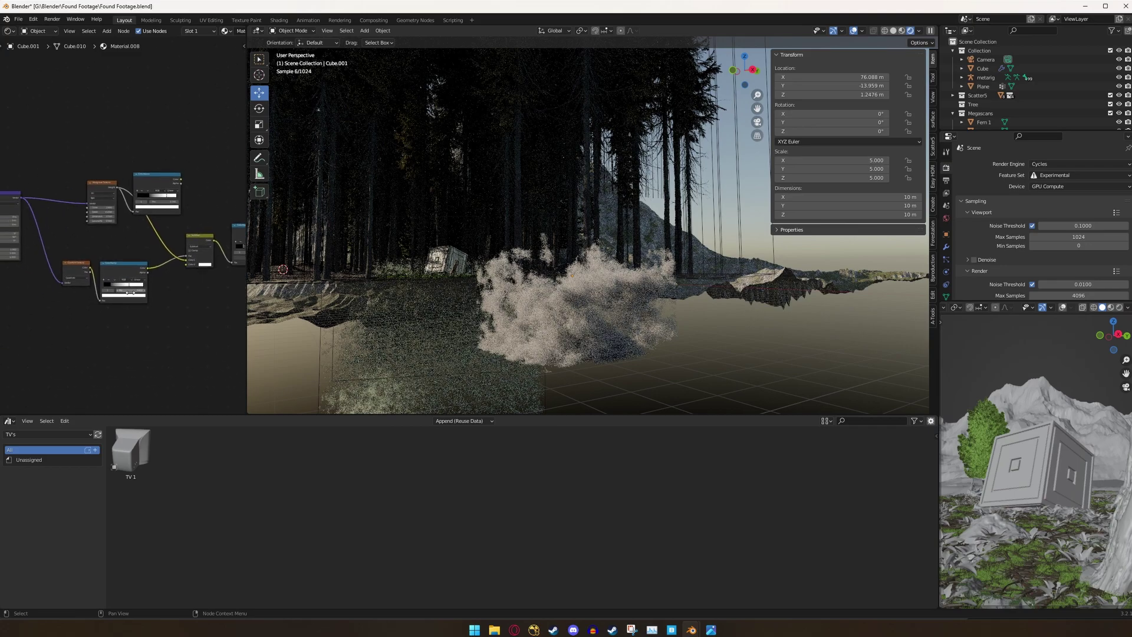
pyautogui.scroll(8, 125, 353)
pyautogui.moveTo(124, 353); pyautogui.dragTo(116, 281, button='middle')
pyautogui.scroll(2, 116, 282)
pyautogui.moveTo(155, 303)
pyautogui.mouseDown()
pyautogui.moveTo(135, 301)
pyautogui.moveTo(172, 301)
pyautogui.moveTo(156, 301)
pyautogui.mouseUp()
pyautogui.scroll(-10, 184, 299)
pyautogui.moveTo(184, 299); pyautogui.dragTo(86, 284, button='middle')
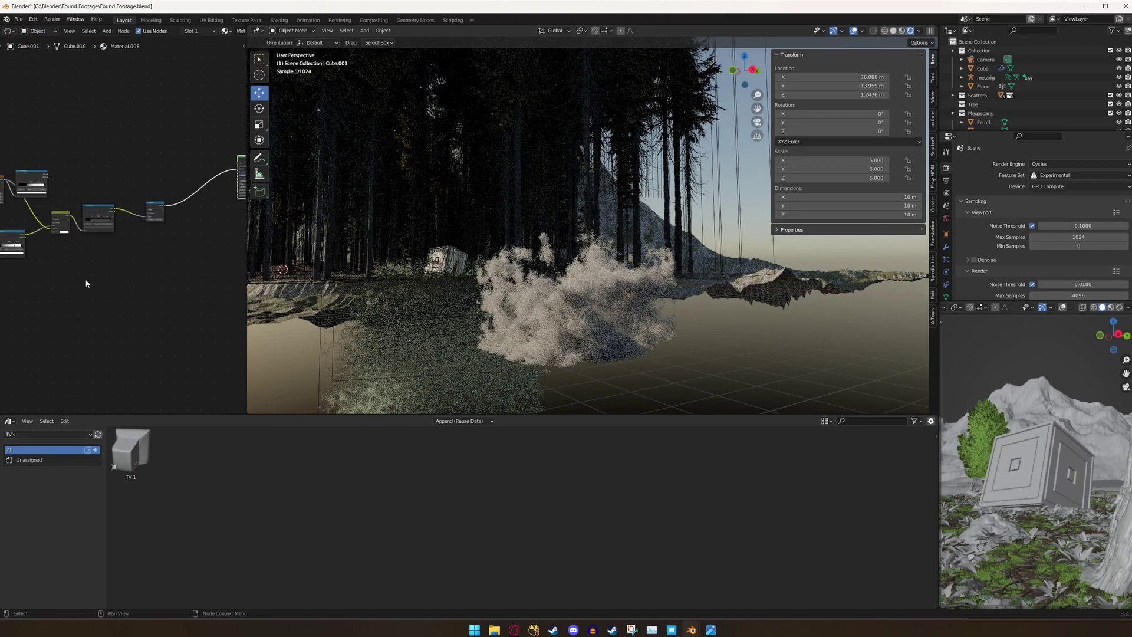
pyautogui.moveTo(559, 353); pyautogui.dragTo(386, 338, button='middle')
pyautogui.scroll(4, 126, 323)
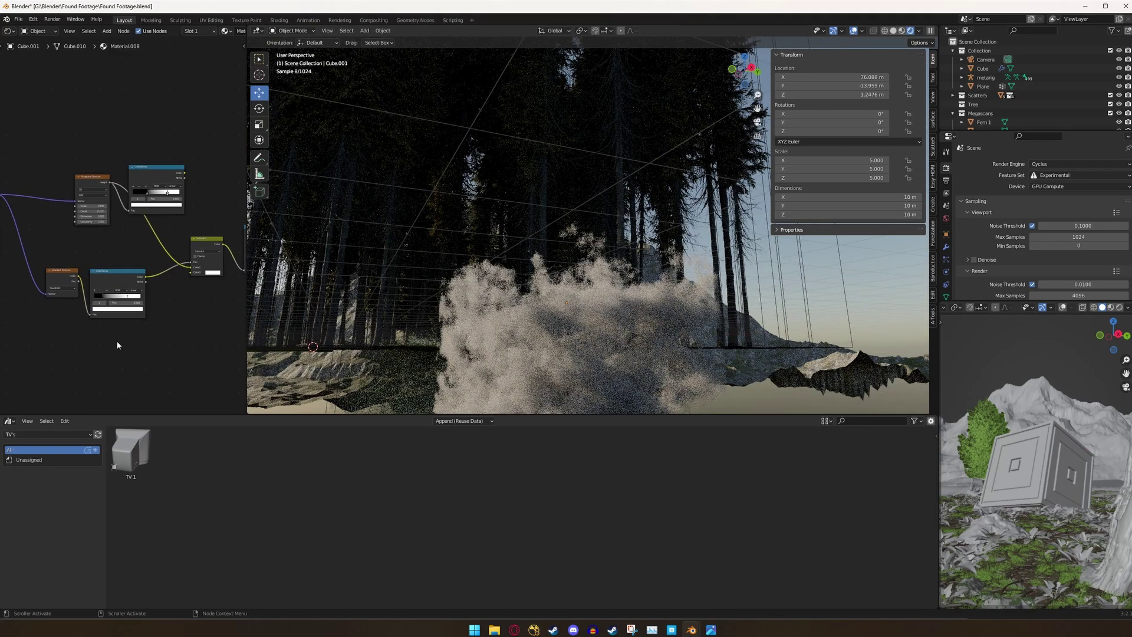
pyautogui.moveTo(268, 307); pyautogui.dragTo(195, 308)
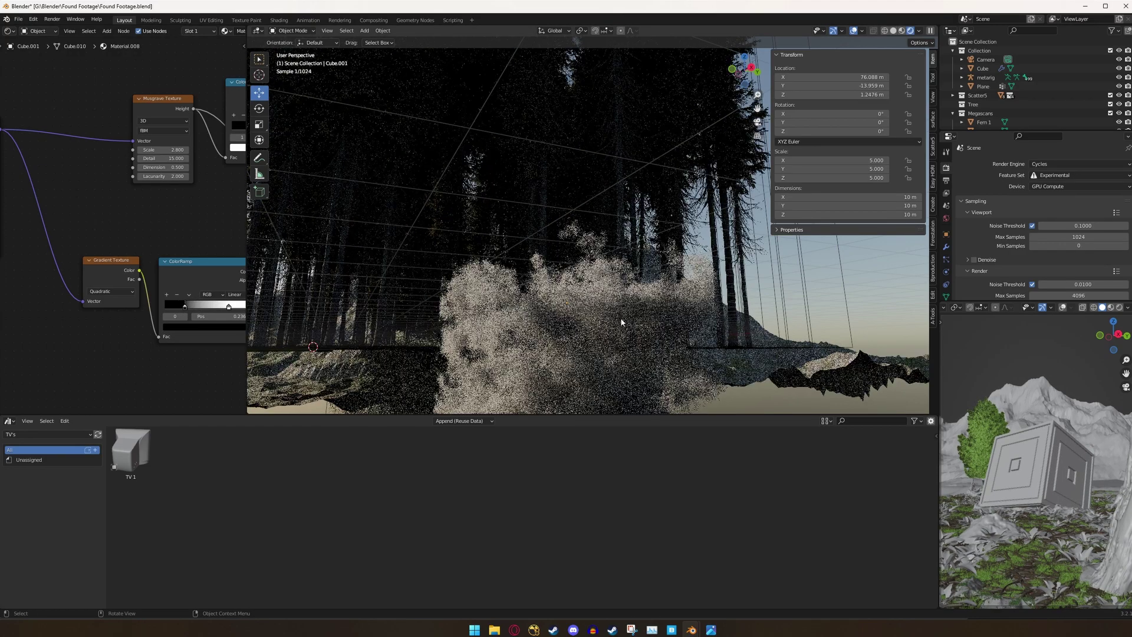
pyautogui.moveTo(622, 324); pyautogui.dragTo(646, 348, button='middle')
pyautogui.scroll(-2, 647, 344)
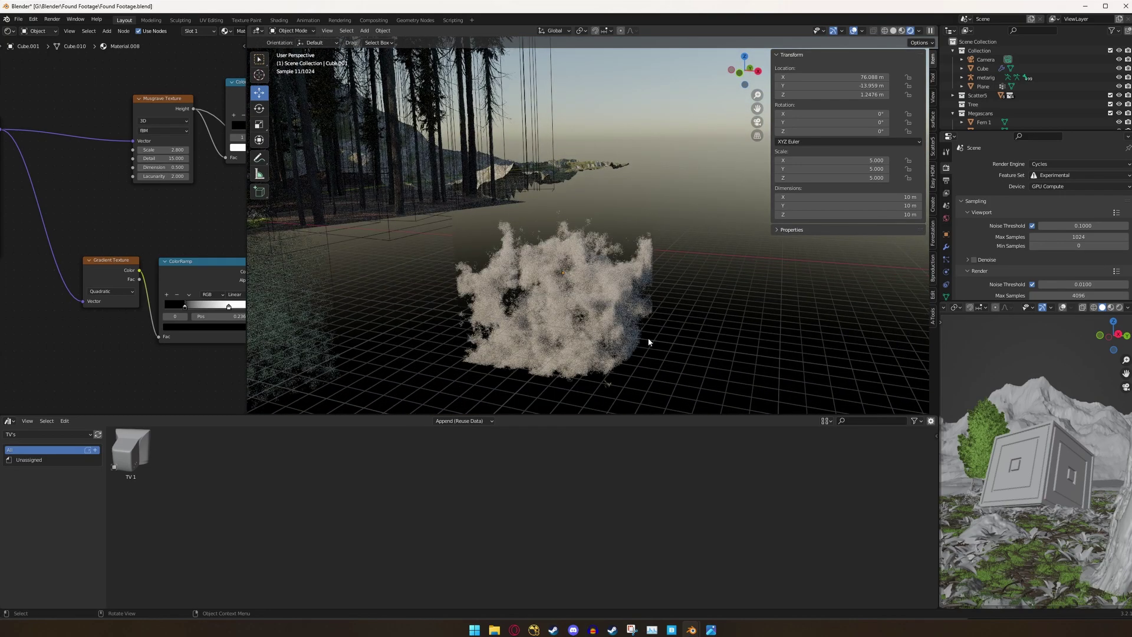